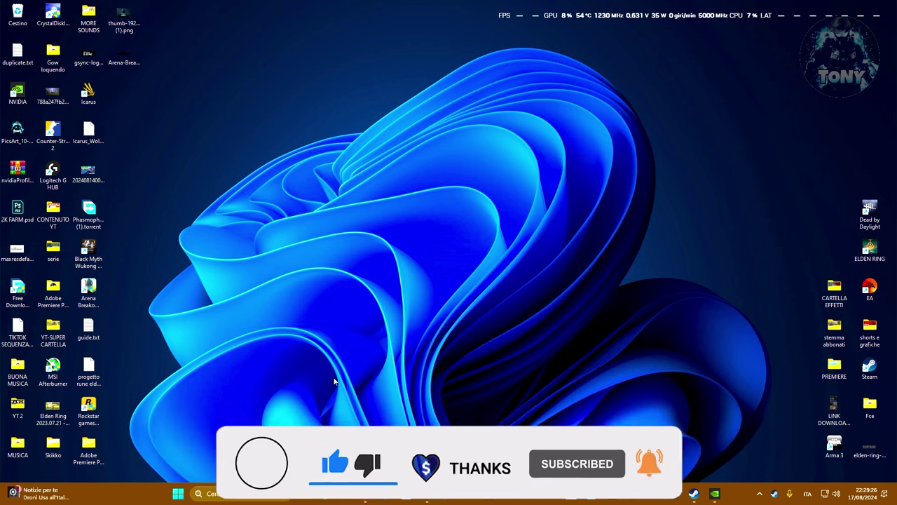
# Open the Run dialog by searching for "esegui" and use it to open the %appdata% folder
pyautogui.click(234, 499)
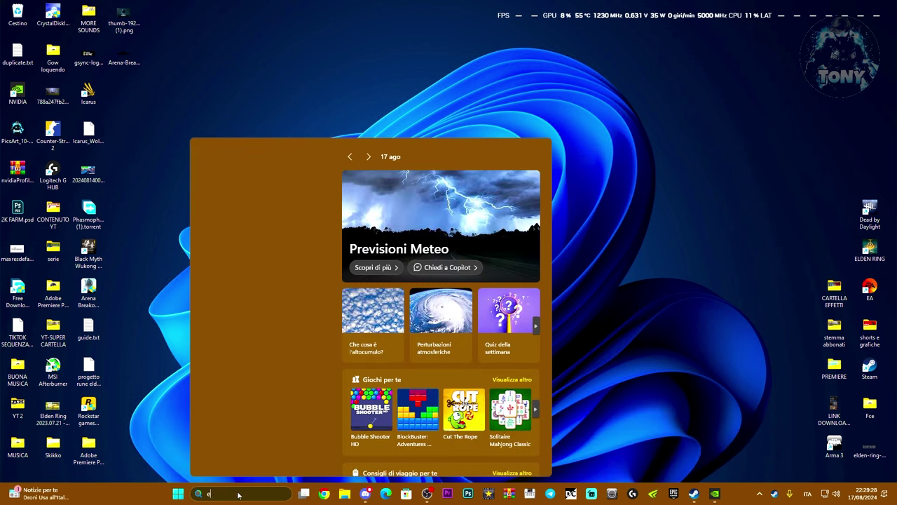
pyautogui.write('esegui')
pyautogui.click(255, 209)
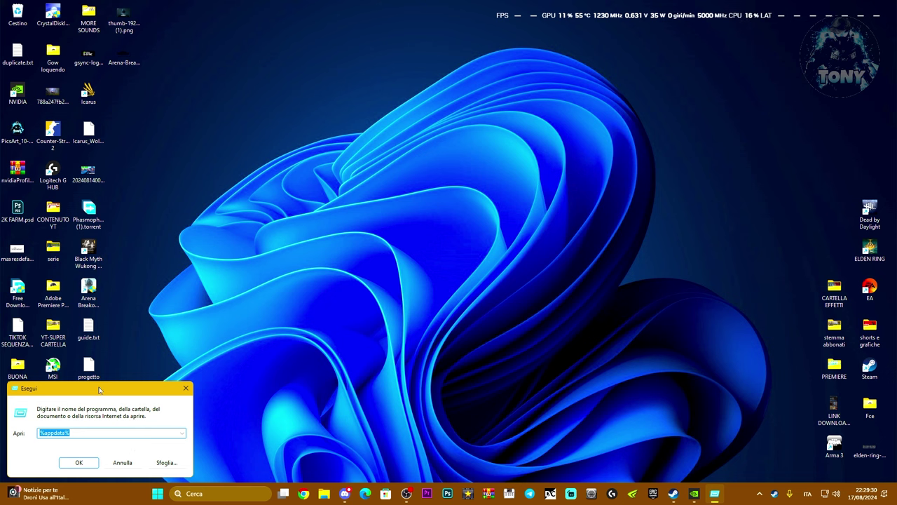
pyautogui.moveTo(99, 389); pyautogui.dragTo(396, 261)
pyautogui.click(346, 305)
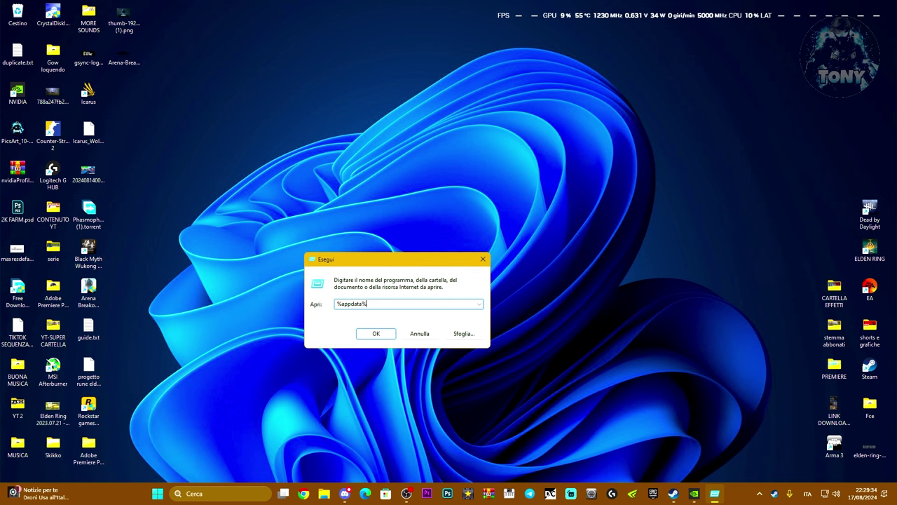
pyautogui.click(377, 331)
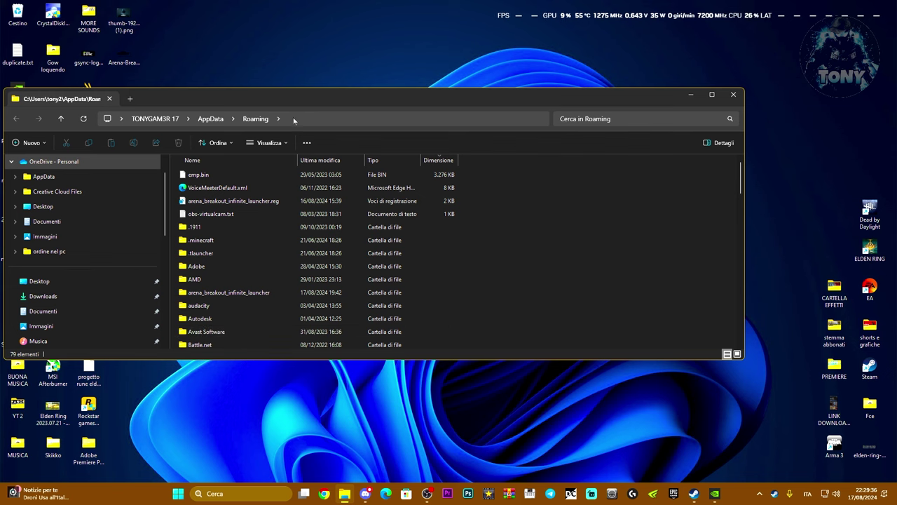
# Go up to the AppData folder and open the FortniteGame folder inside Local
pyautogui.click(210, 119)
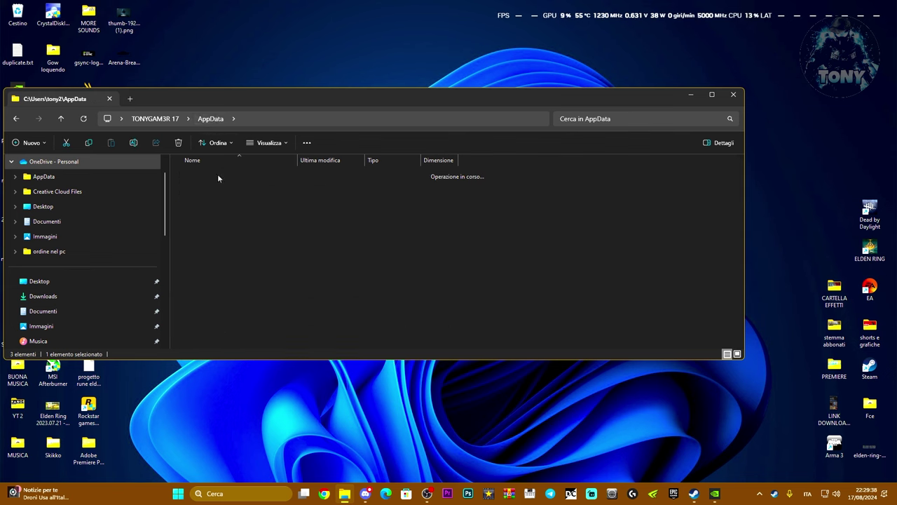
pyautogui.doubleClick(217, 174)
pyautogui.scroll(-10, 257, 241)
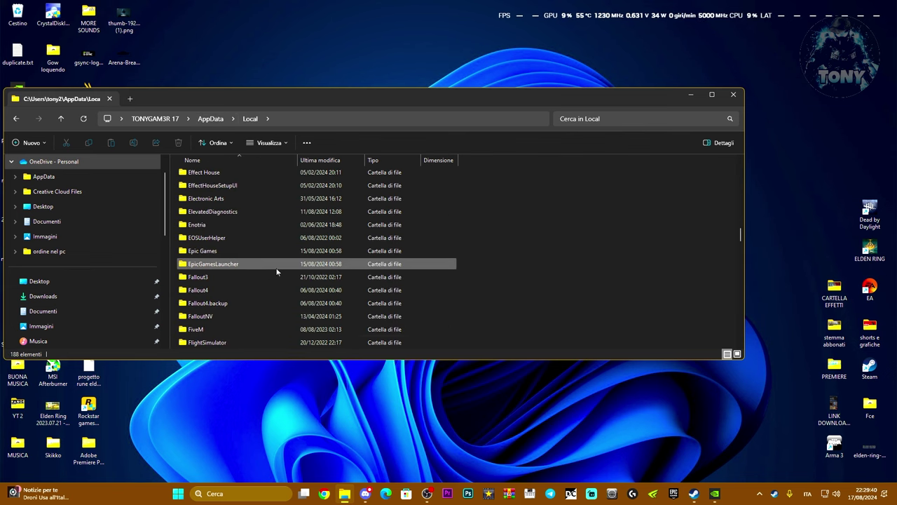
pyautogui.scroll(-2, 277, 272)
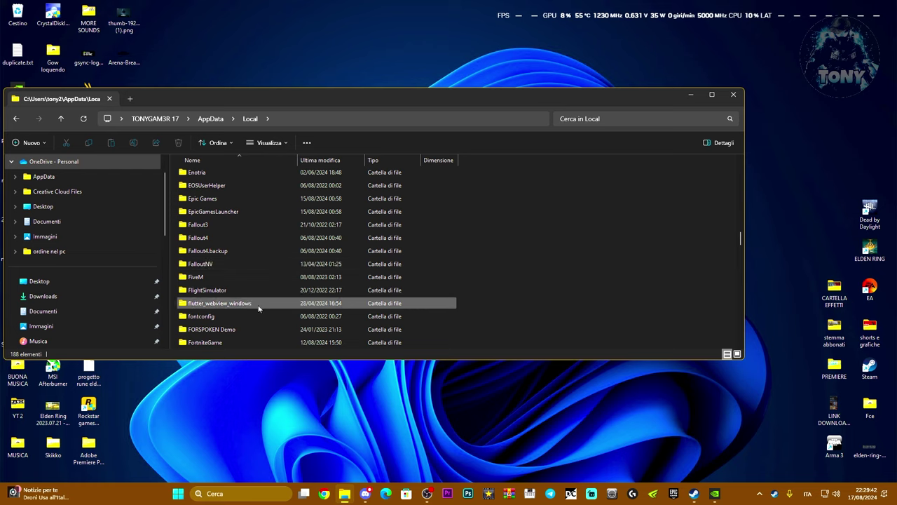
pyautogui.scroll(-2, 254, 308)
pyautogui.doubleClick(245, 291)
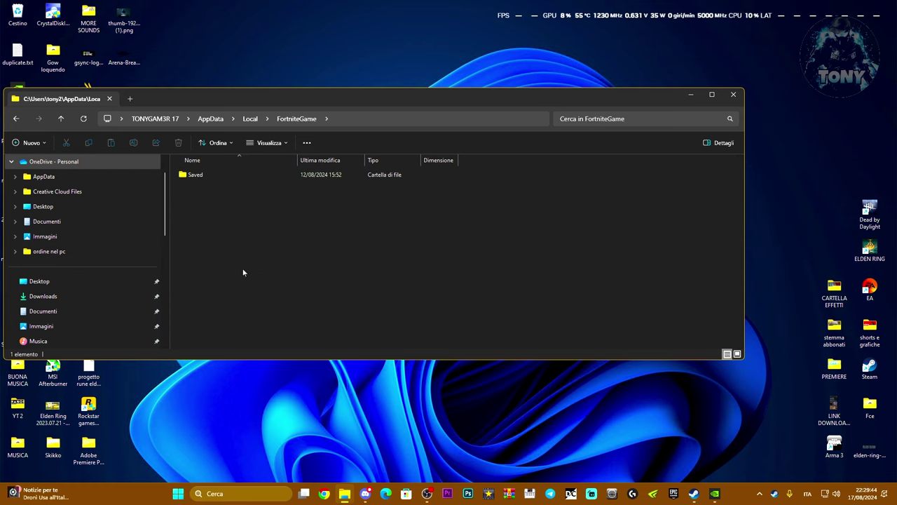
# Open the GameUserSettings.ini file in the Saved\Config\WindowsClient folder of FortniteGame
pyautogui.doubleClick(230, 178)
pyautogui.doubleClick(224, 189)
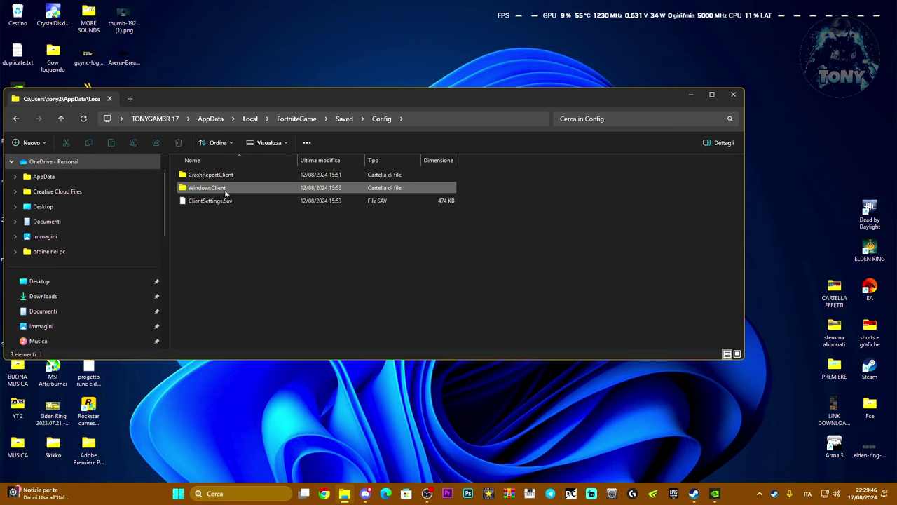
pyautogui.doubleClick(238, 188)
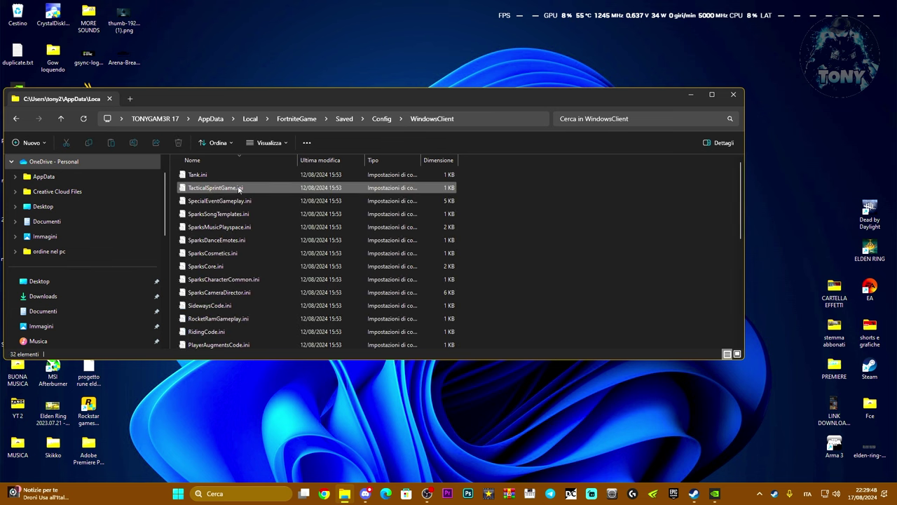
pyautogui.scroll(-4, 273, 262)
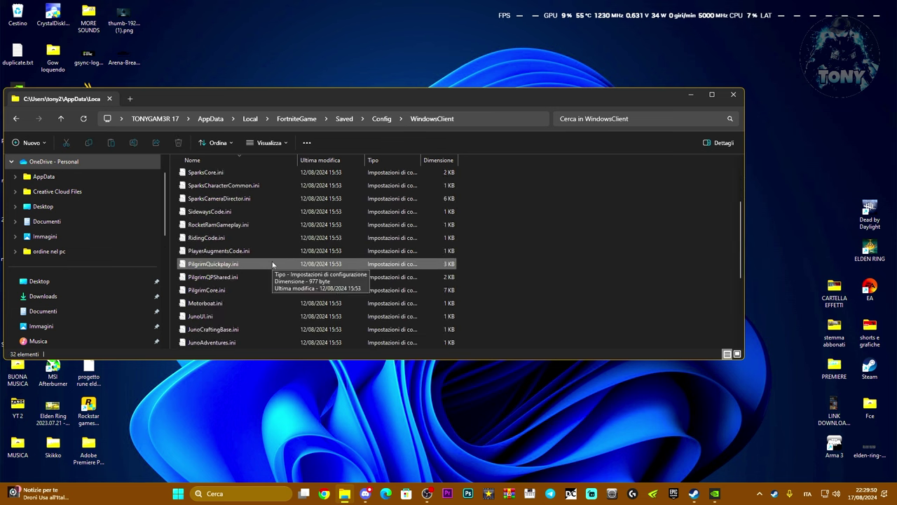
pyautogui.scroll(-2, 273, 263)
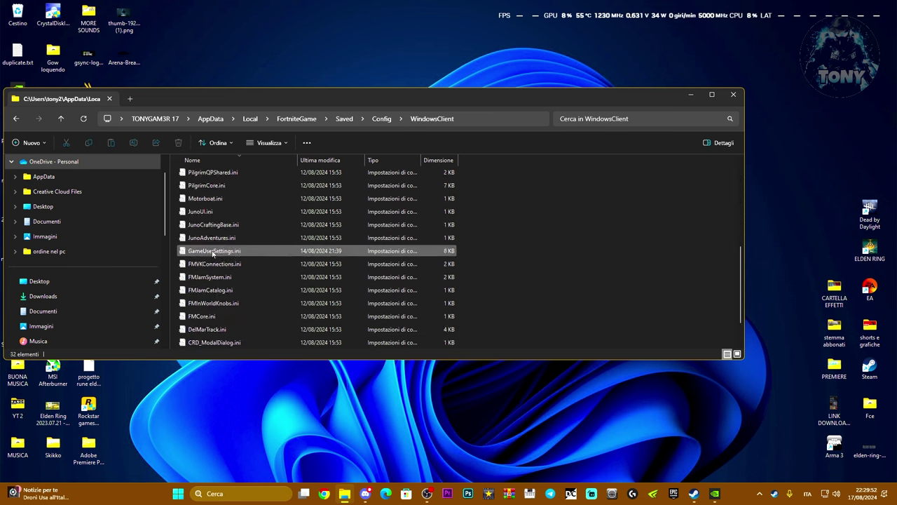
pyautogui.click(259, 254)
pyautogui.doubleClick(259, 254)
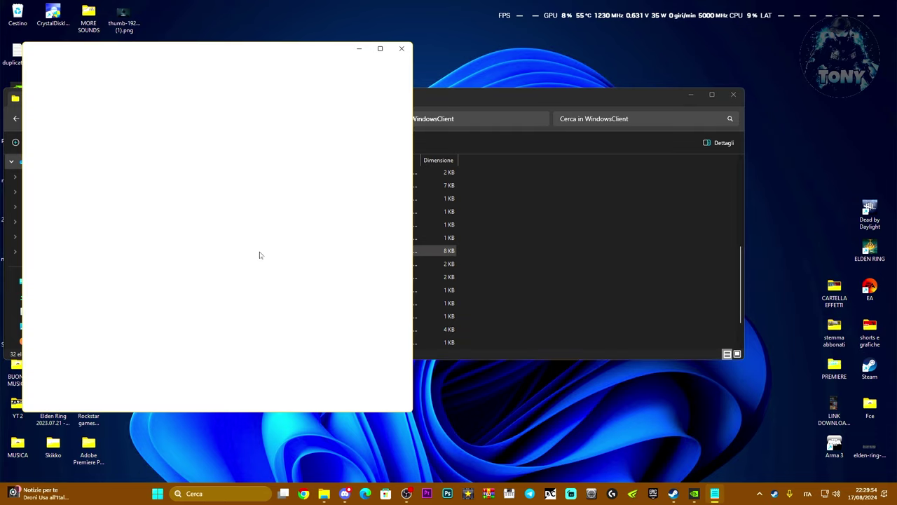
# In the [ScalabilityGroups] section, set sg.FoliageQuality, sg.ShadingQuality and sg.LandscapeQuality to 1
pyautogui.scroll(-5, 235, 233)
pyautogui.scroll(-20, 235, 234)
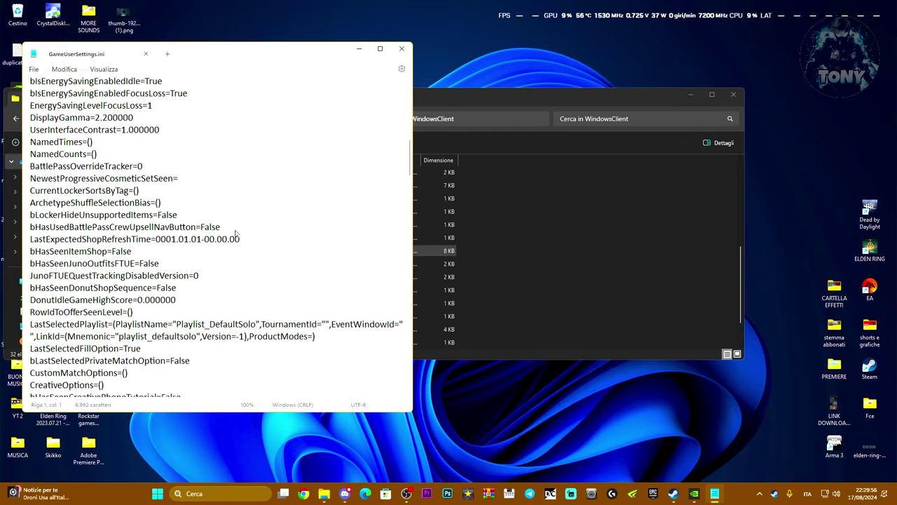
pyautogui.scroll(-15, 234, 234)
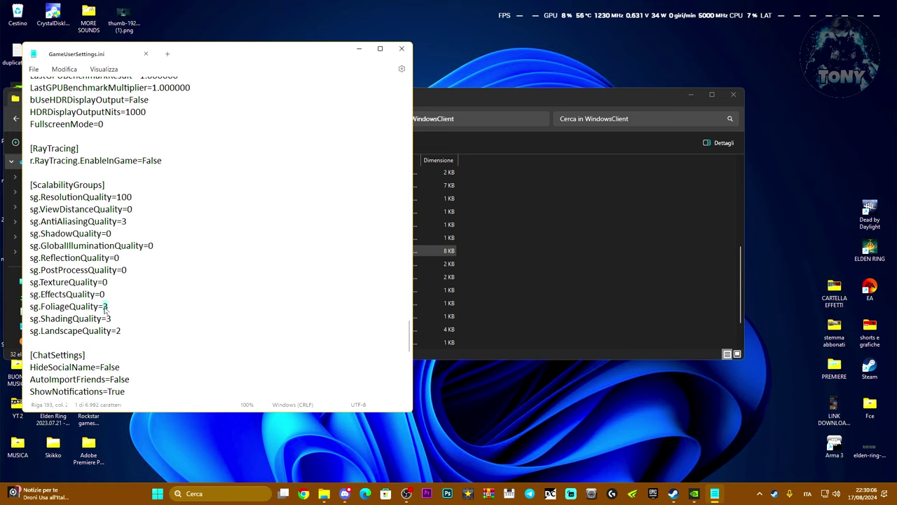
pyautogui.doubleClick(104, 307)
pyautogui.write('1')
pyautogui.doubleClick(108, 319)
pyautogui.write('1')
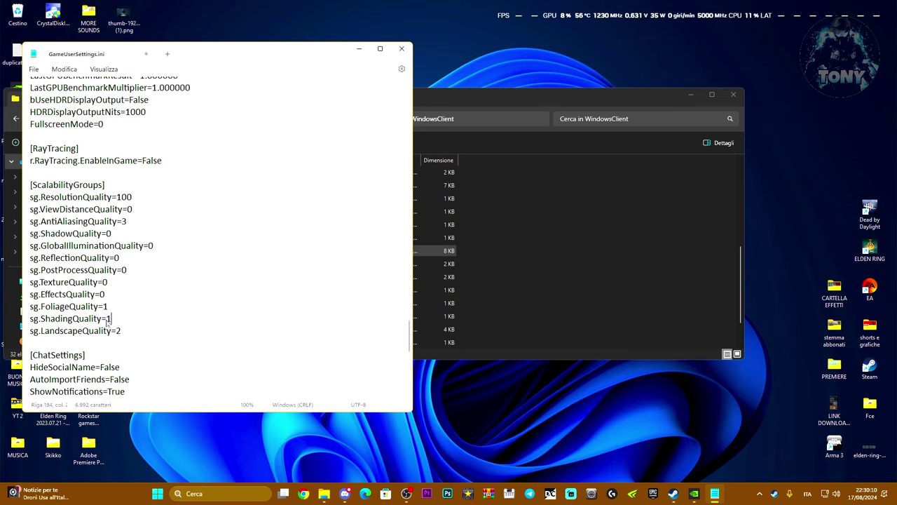
pyautogui.doubleClick(118, 331)
pyautogui.write('1')
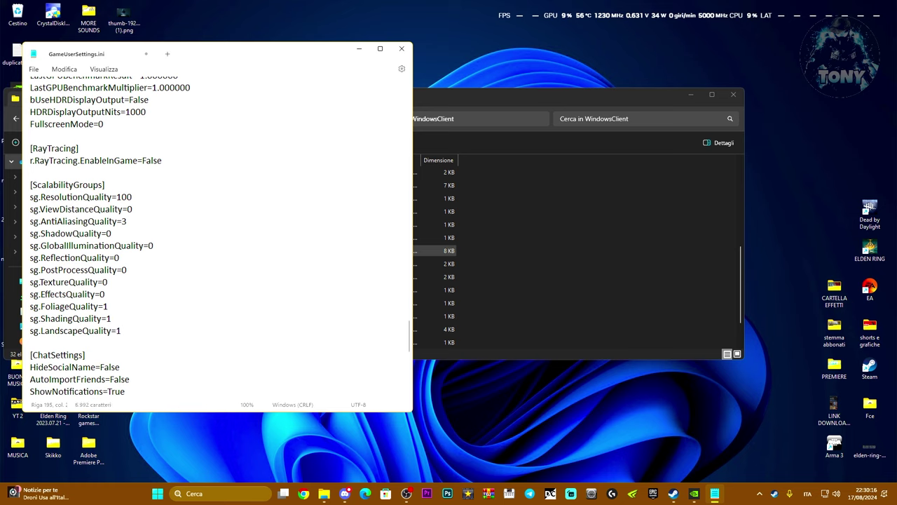
# Set sg.ResolutionQuality to 55 and sg.AntiAliasingQuality to 1, and save GameUserSettings.ini
pyautogui.doubleClick(120, 198)
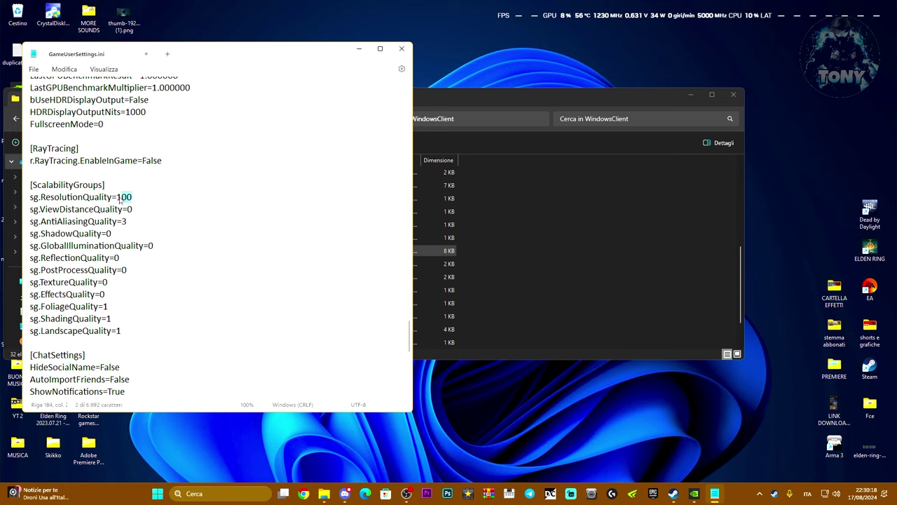
pyautogui.write('55')
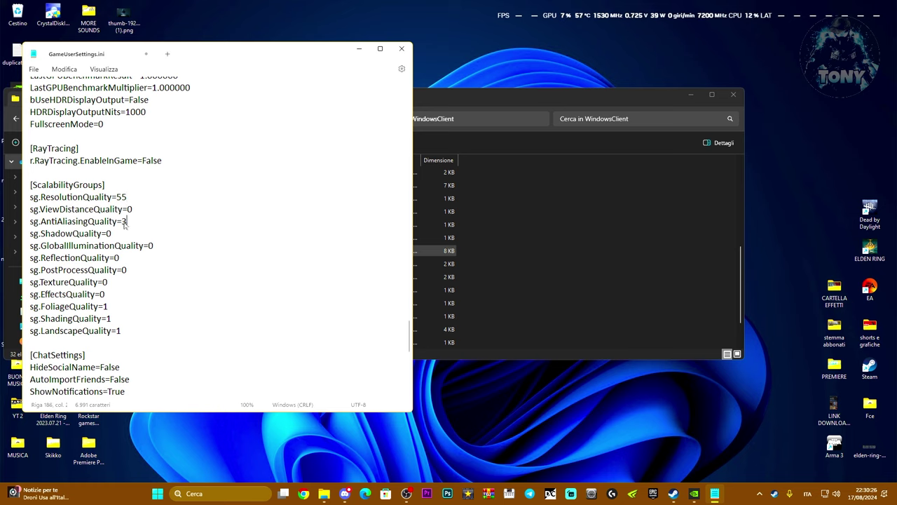
pyautogui.press('BackSpace')
pyautogui.write('1')
pyautogui.click(29, 70)
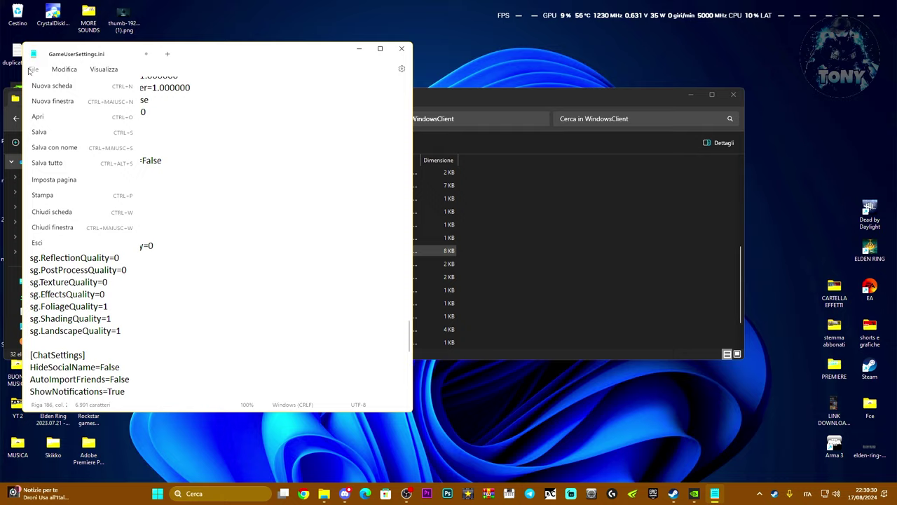
pyautogui.click(40, 133)
# Review the remaining settings in GameUserSettings.ini, including the scalability, chat, D3DRHIPreference and display resolution entries
pyautogui.scroll(-4, 203, 248)
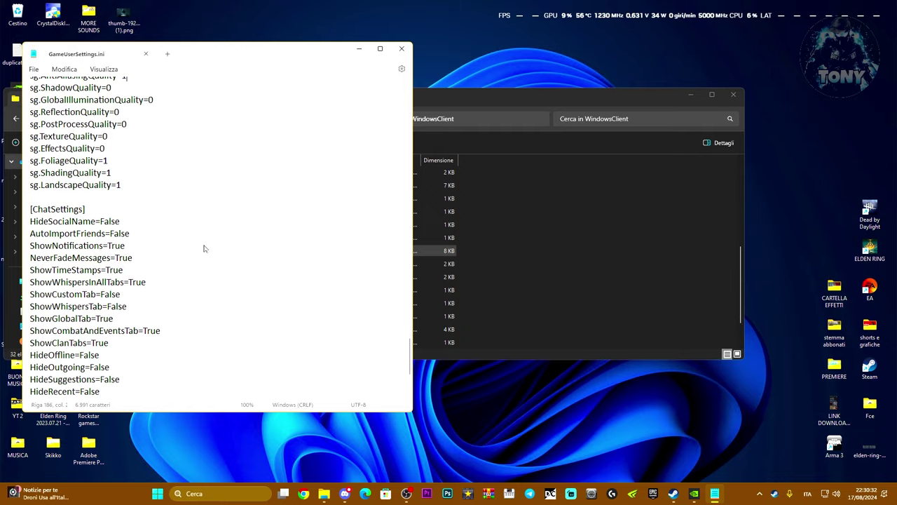
pyautogui.scroll(10, 202, 273)
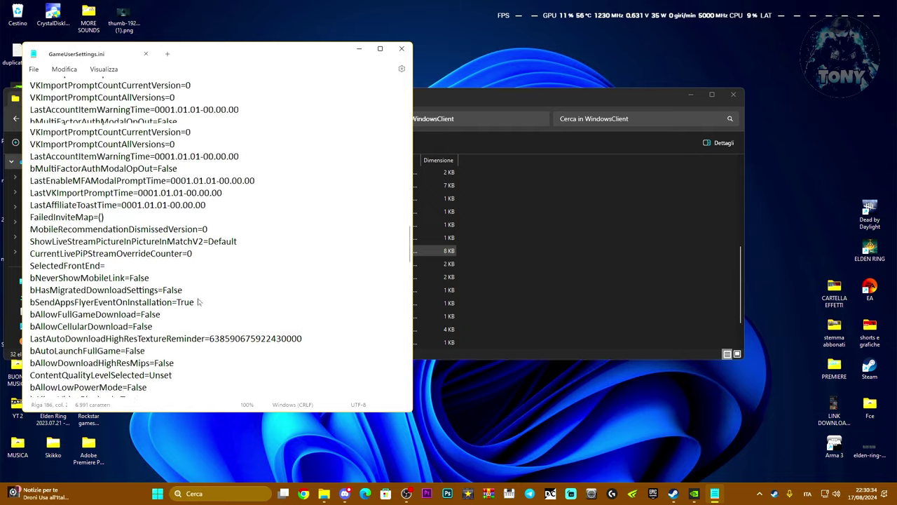
pyautogui.scroll(5, 198, 302)
pyautogui.scroll(-15, 198, 301)
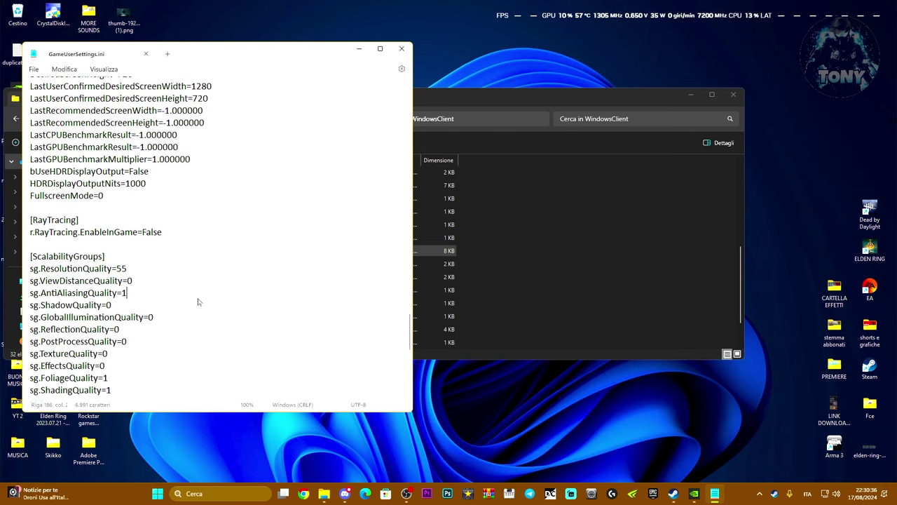
pyautogui.scroll(-3, 198, 301)
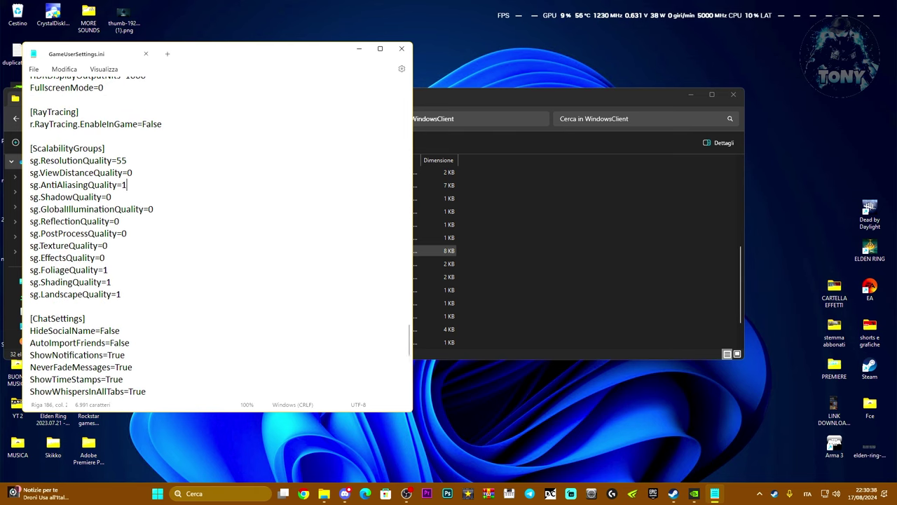
pyautogui.scroll(-3, 218, 239)
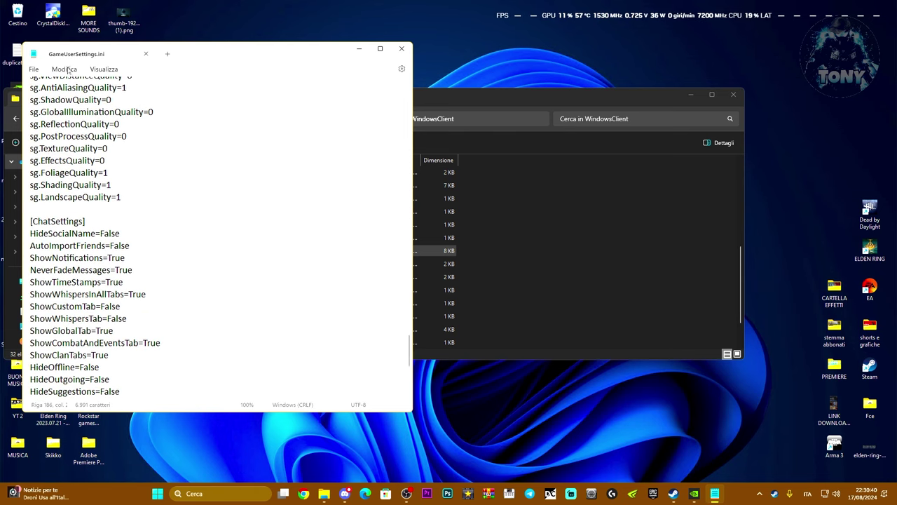
pyautogui.scroll(-1, 210, 239)
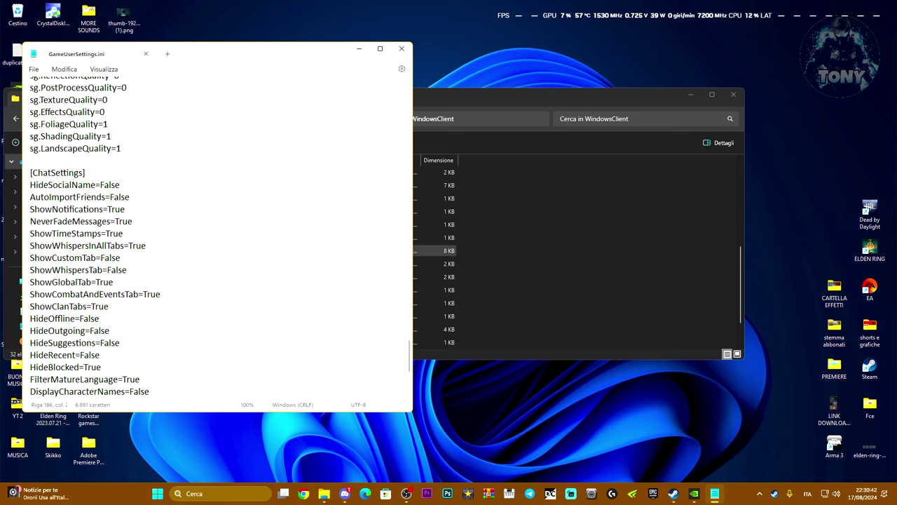
pyautogui.scroll(-3, 210, 238)
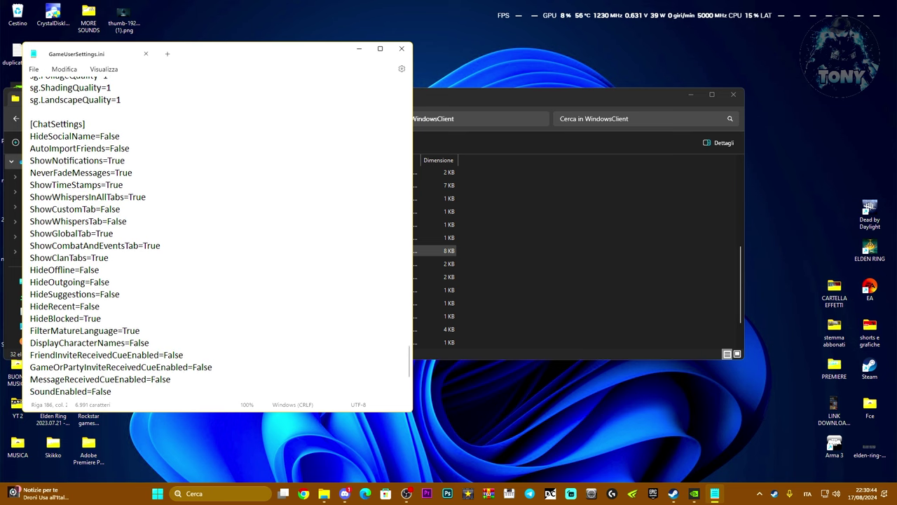
pyautogui.scroll(-2, 211, 238)
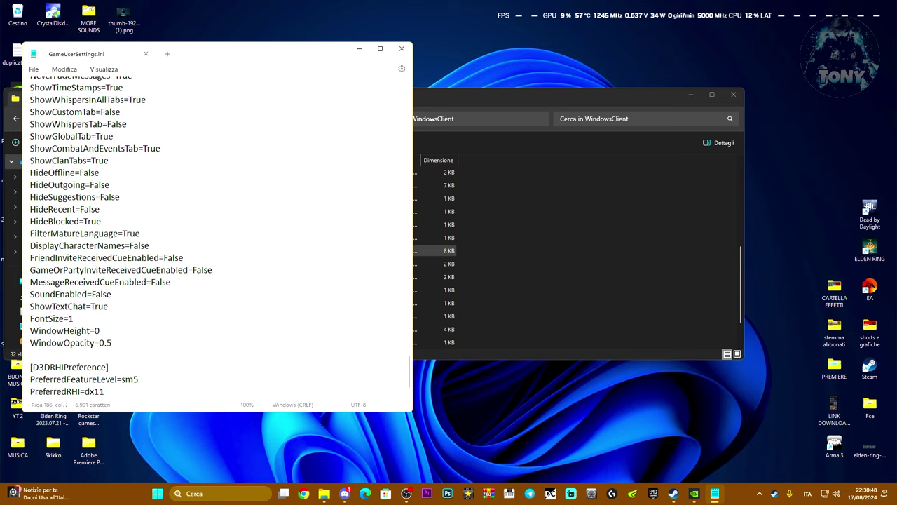
pyautogui.scroll(-1, 210, 239)
pyautogui.scroll(20, 86, 284)
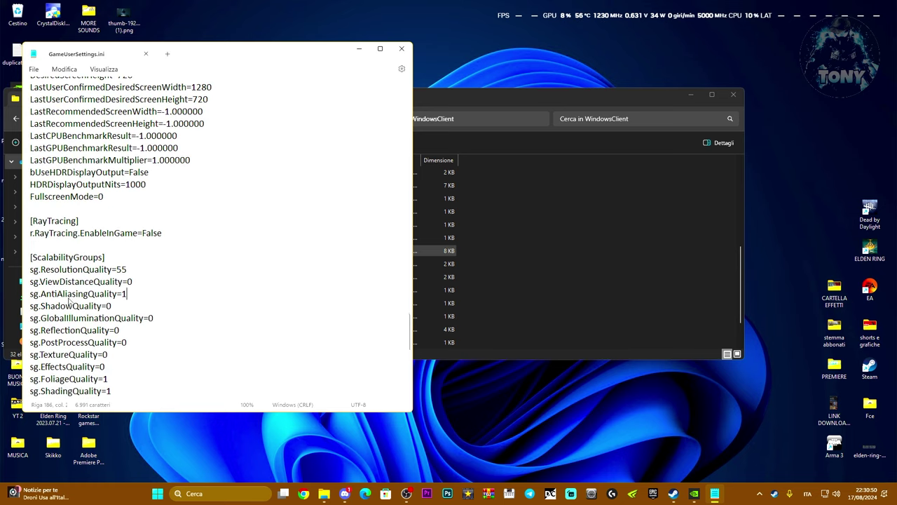
pyautogui.scroll(-8, 86, 283)
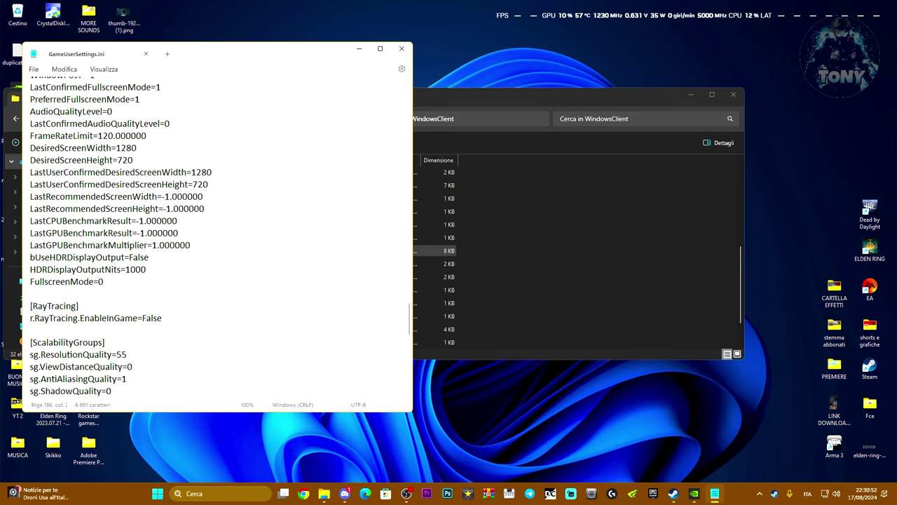
pyautogui.scroll(18, 85, 284)
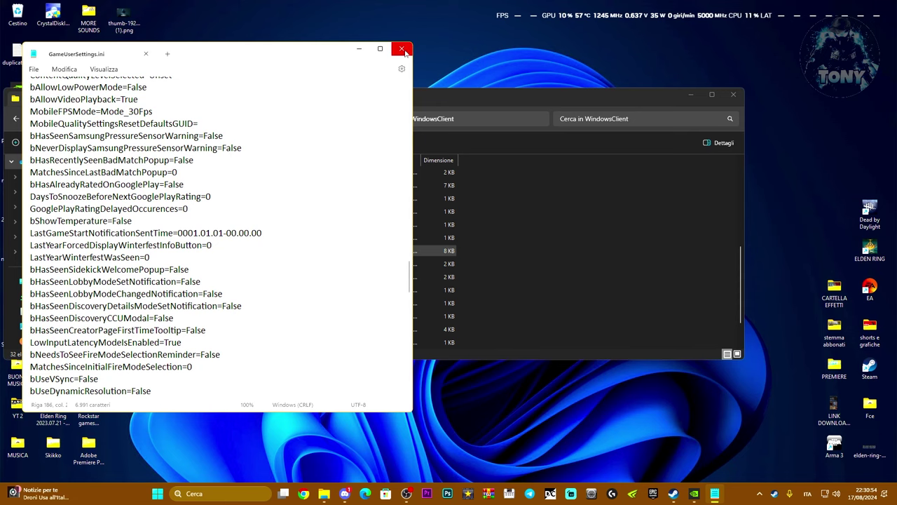
# Close the GameUserSettings.ini file and the WindowsClient folder window
pyautogui.click(402, 50)
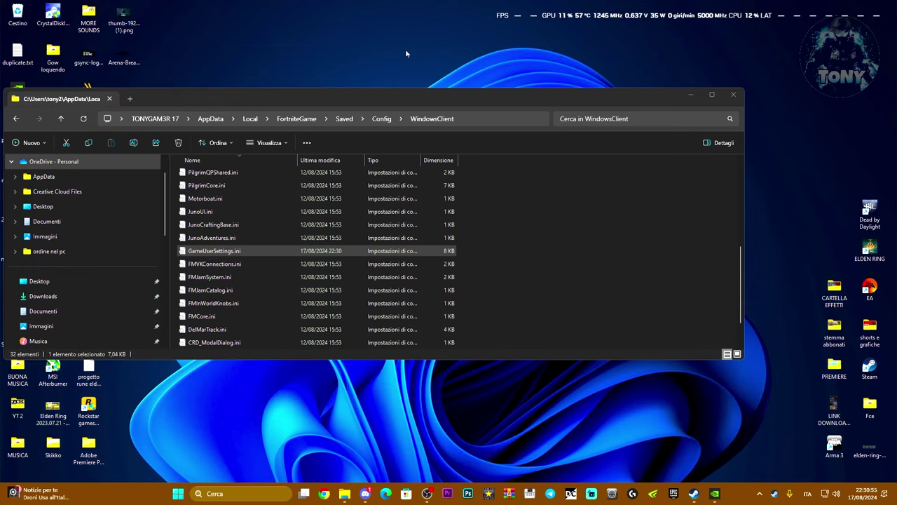
pyautogui.click(733, 95)
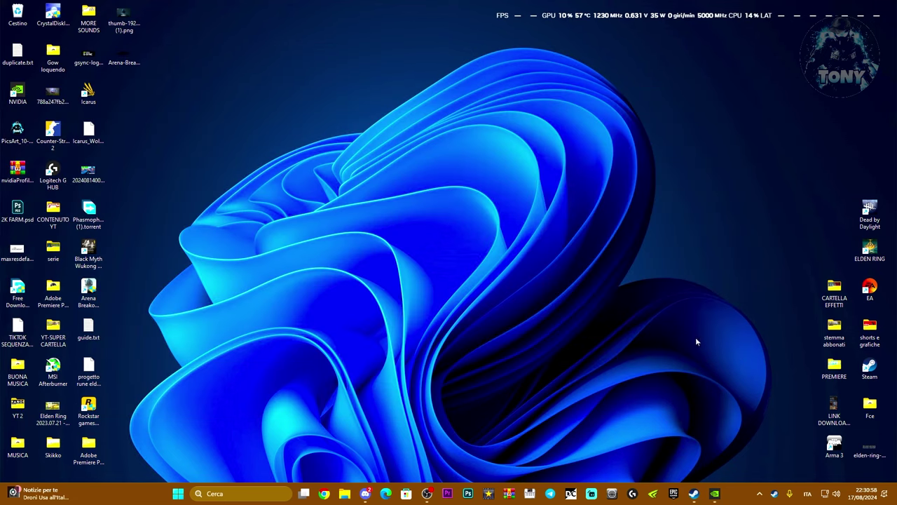
pyautogui.click(759, 492)
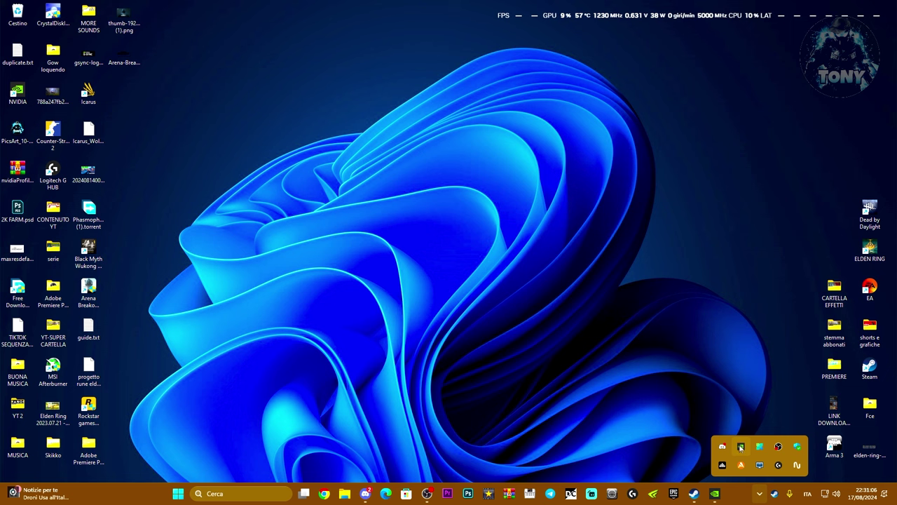
pyautogui.click(468, 232)
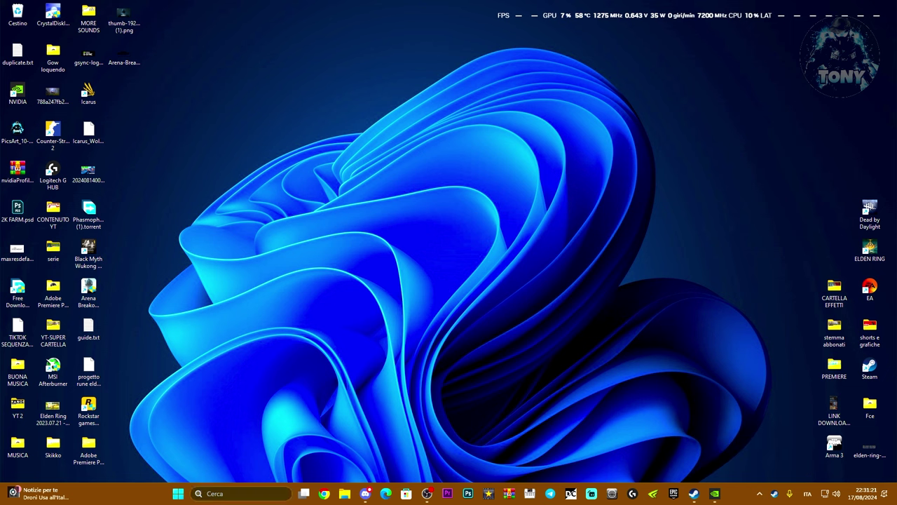
# Search Windows for "pannel" and open NVIDIA Control Panel
pyautogui.click(232, 493)
pyautogui.write('pannello di controllo')
pyautogui.press('BackSpace')
pyautogui.press('BackSpace')
pyautogui.press('BackSpace')
pyautogui.press('BackSpace')
pyautogui.press('BackSpace')
pyautogui.press('BackSpace')
pyautogui.press('BackSpace')
pyautogui.press('BackSpace')
pyautogui.press('BackSpace')
pyautogui.press('BackSpace')
pyautogui.press('BackSpace')
pyautogui.press('BackSpace')
pyautogui.press('BackSpace')
pyautogui.press('BackSpace')
pyautogui.press('BackSpace')
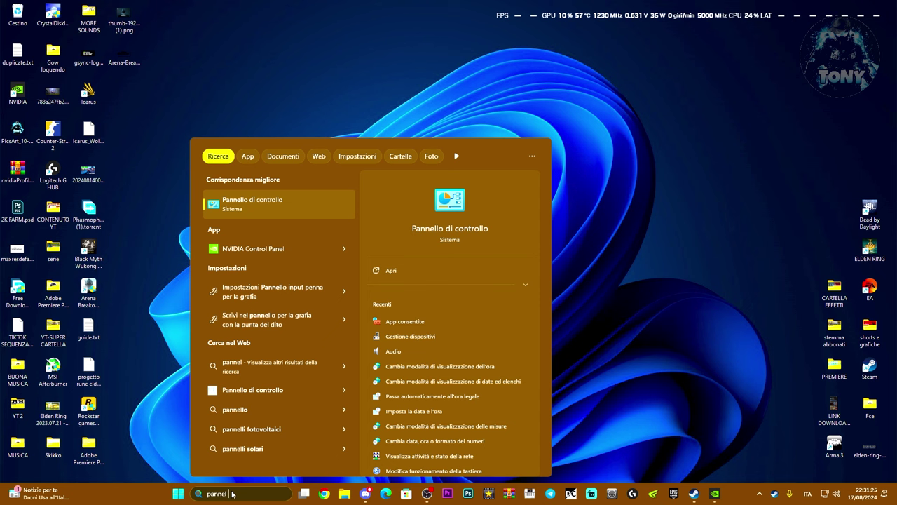
pyautogui.click(280, 250)
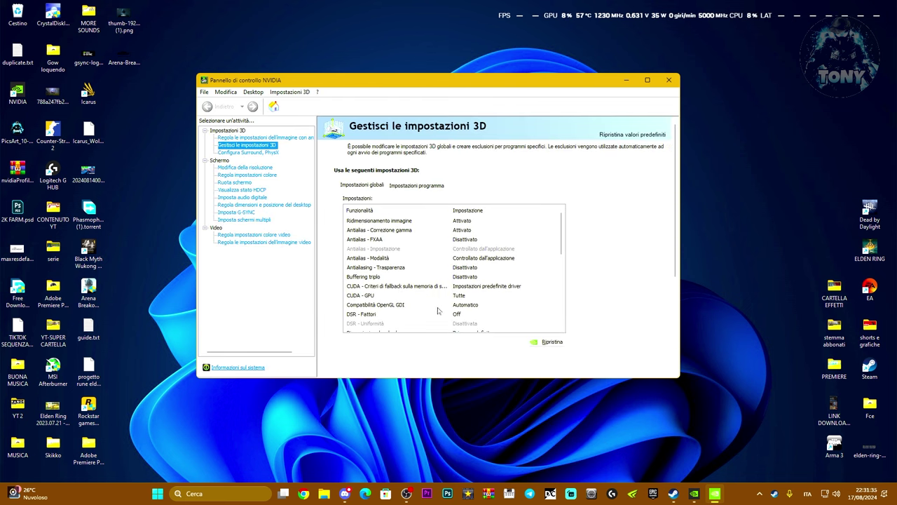
# In the per-program 3D settings, add FortniteLauncher.exe from the Fortnite\FortniteGame\Binaries\Win64 folder on Volume (E:) as the program to customise
pyautogui.click(411, 184)
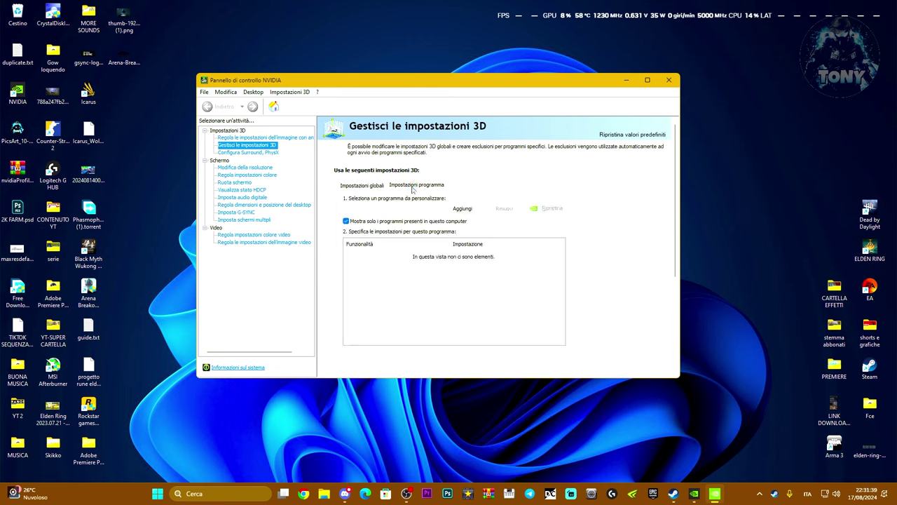
pyautogui.click(461, 209)
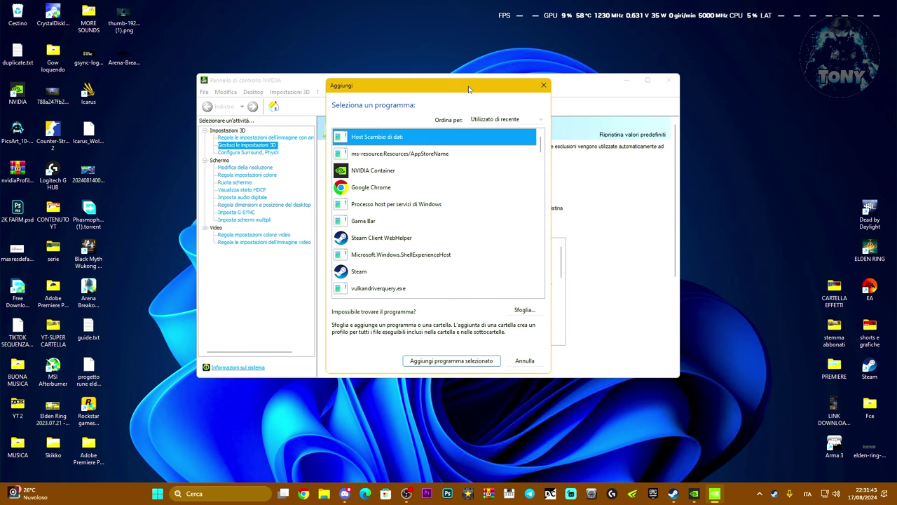
pyautogui.moveTo(467, 87); pyautogui.dragTo(199, 85)
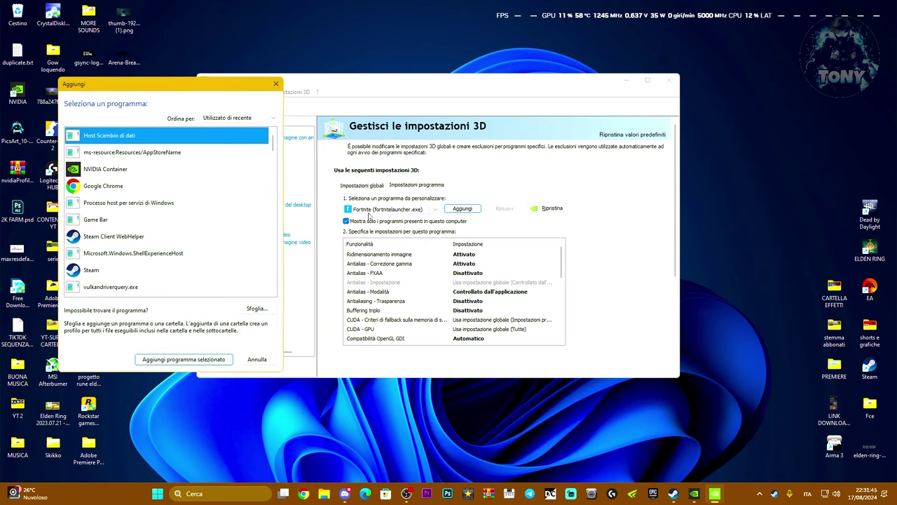
pyautogui.click(260, 311)
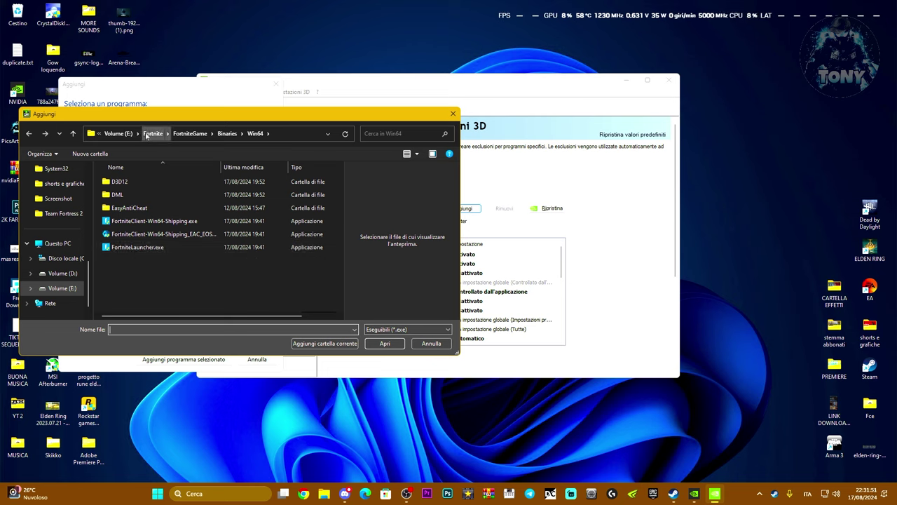
pyautogui.click(153, 138)
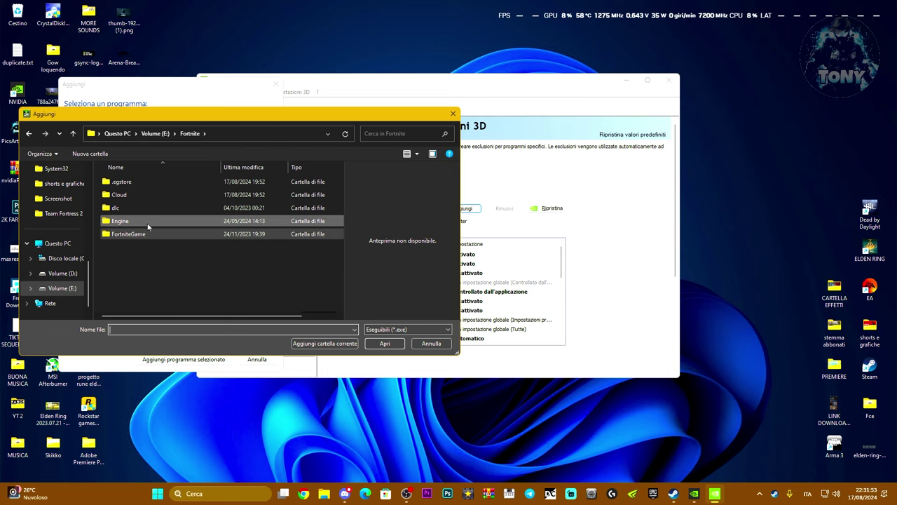
pyautogui.doubleClick(155, 233)
pyautogui.doubleClick(146, 182)
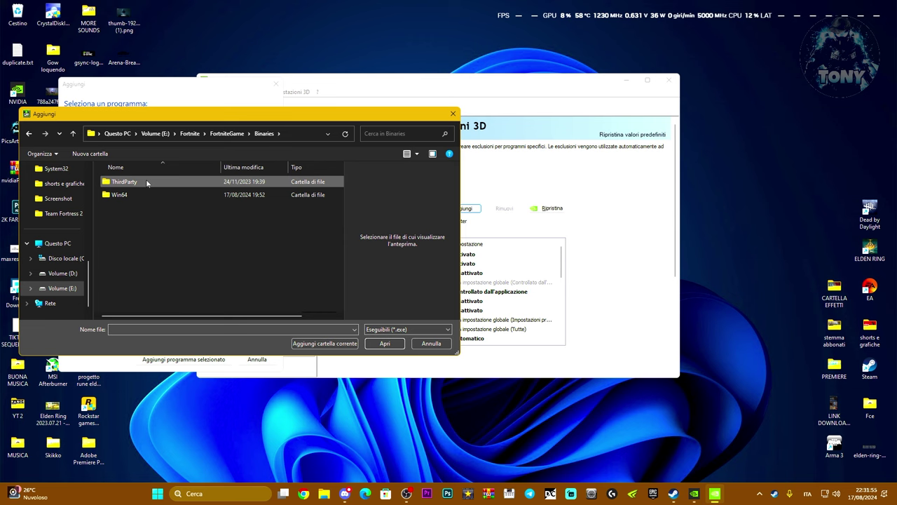
pyautogui.click(141, 195)
pyautogui.doubleClick(141, 195)
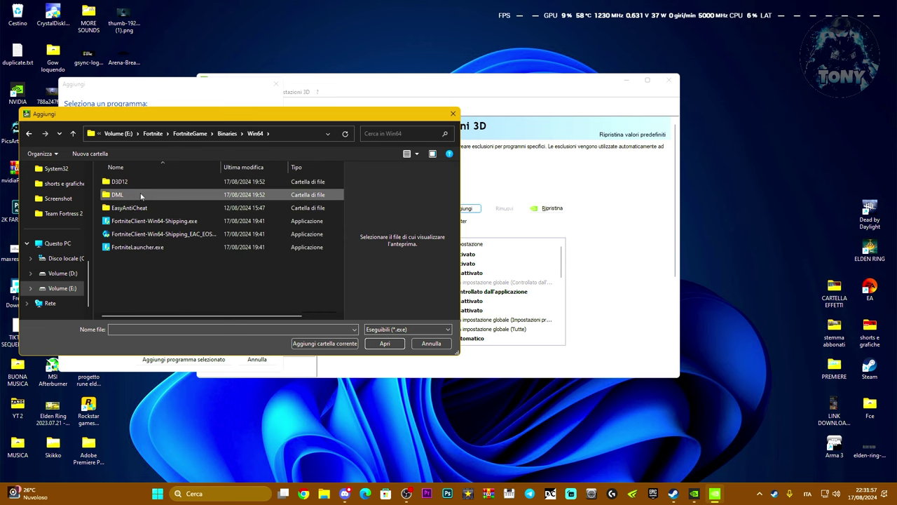
pyautogui.click(148, 248)
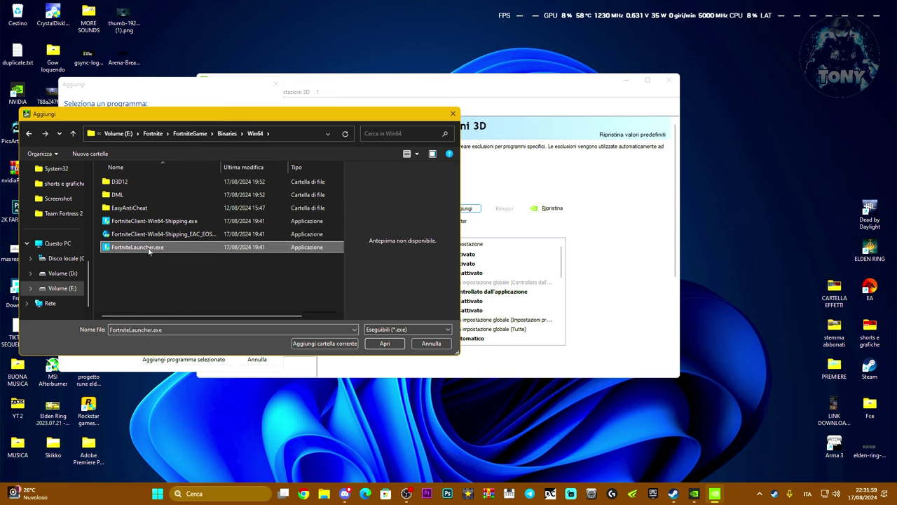
pyautogui.click(385, 343)
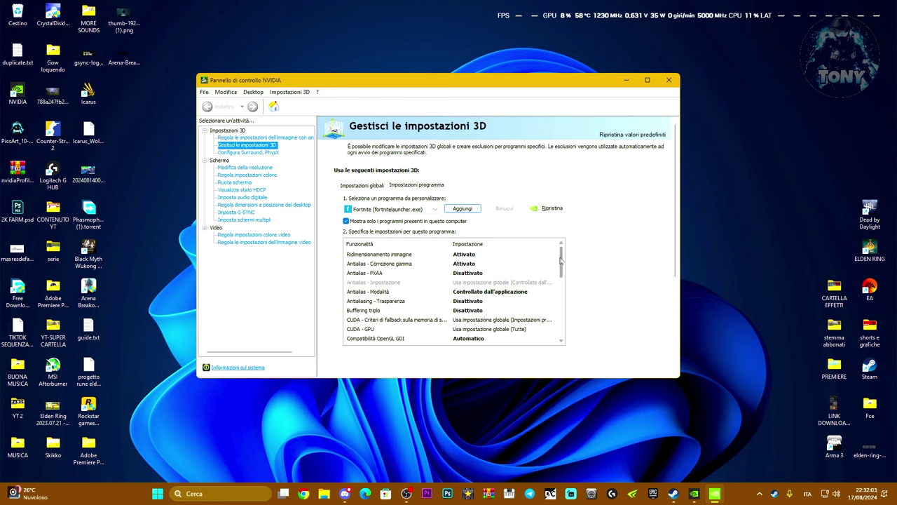
# Set Fortnite's Tecnologia monitor to Compatibilità G-SYNC and keep the preferred refresh rate at La più elevata disponibile
pyautogui.moveTo(560, 260); pyautogui.dragTo(560, 331)
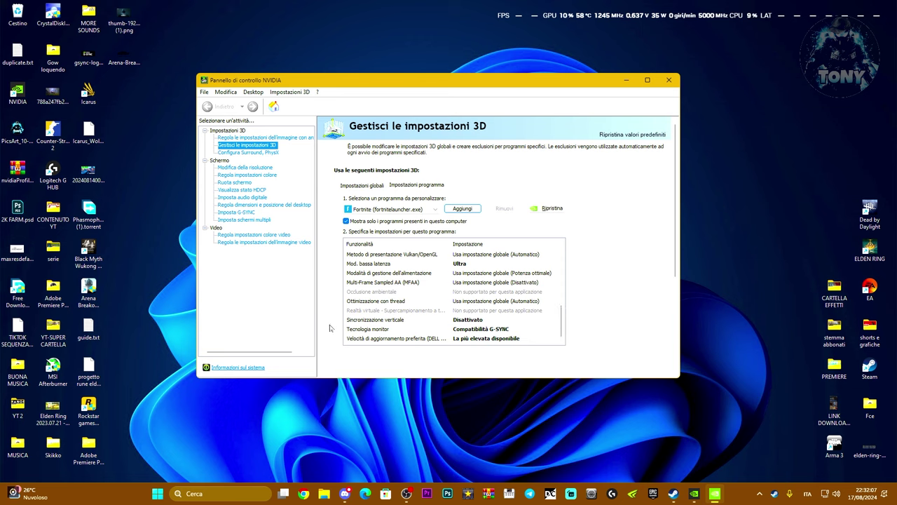
pyautogui.click(481, 332)
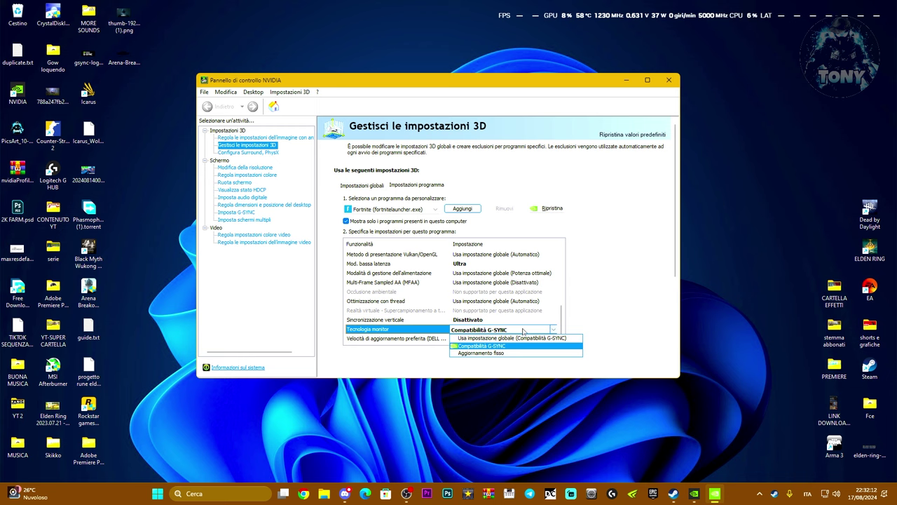
pyautogui.click(472, 348)
pyautogui.click(472, 339)
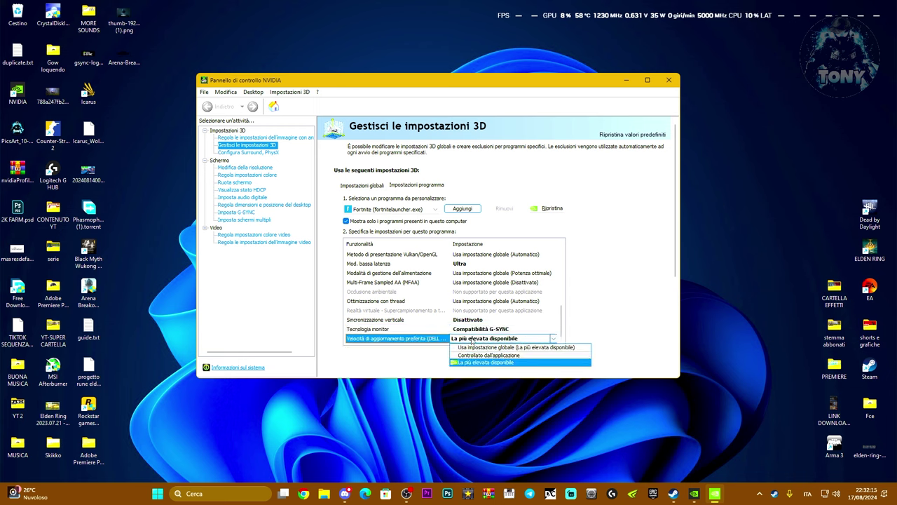
pyautogui.click(393, 359)
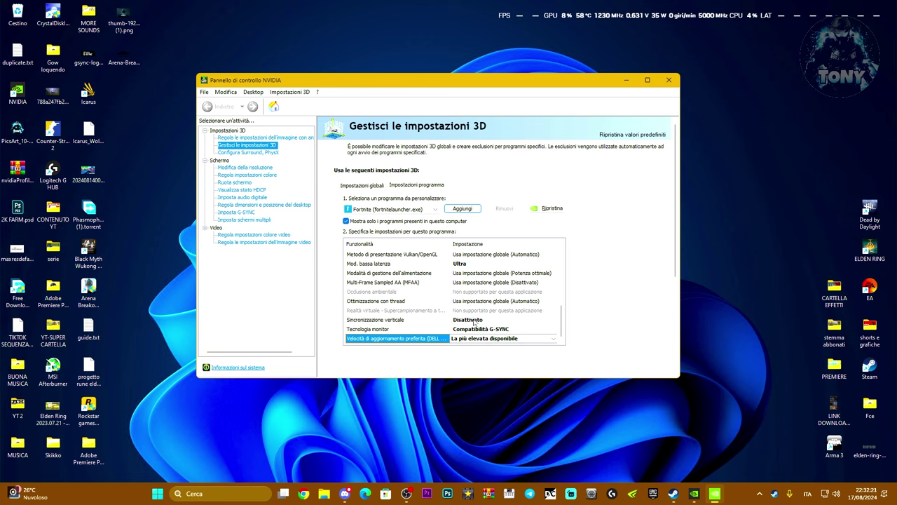
# Set Fortnite's Filtro struttura - Qualità to Prestazioni elevate
pyautogui.scroll(2, 559, 310)
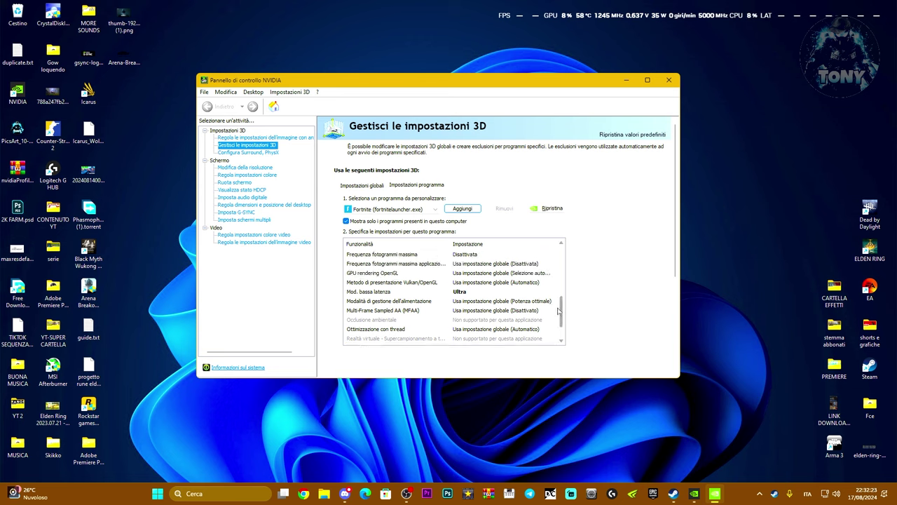
pyautogui.scroll(1, 559, 310)
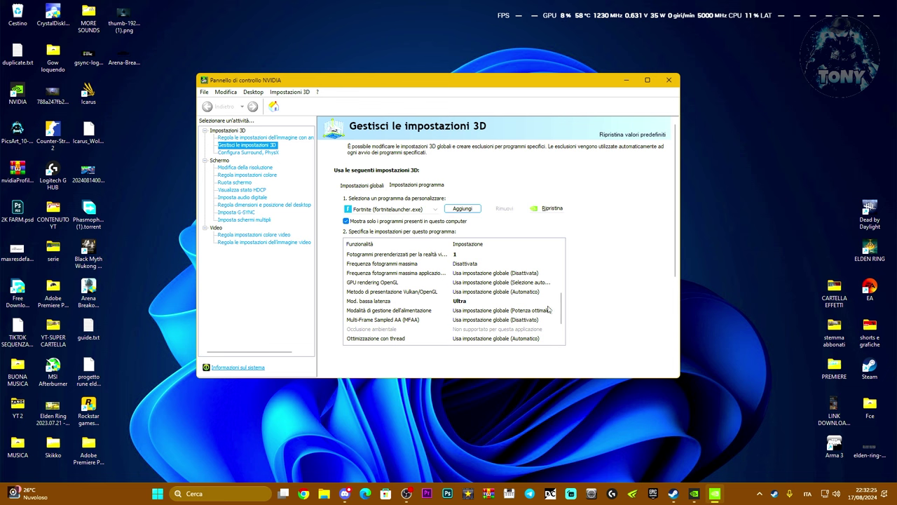
pyautogui.scroll(3, 549, 309)
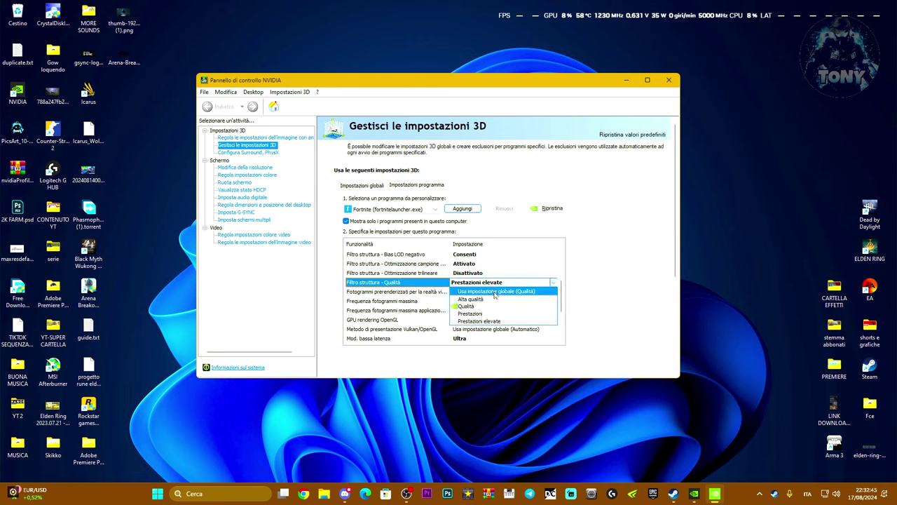
pyautogui.click(482, 321)
pyautogui.click(510, 284)
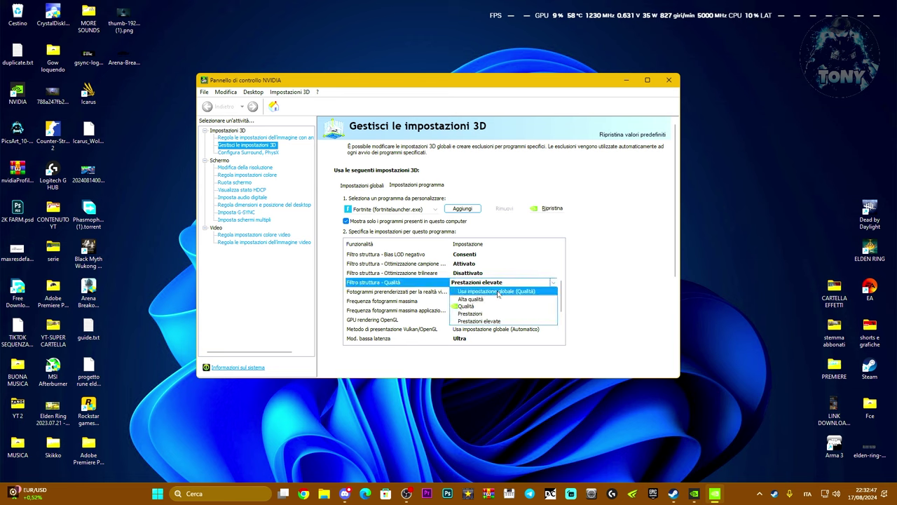
pyautogui.click(477, 320)
# Set Filtro struttura - Ottimizzazione campione to Disattivato for Fortnite
pyautogui.scroll(2, 421, 301)
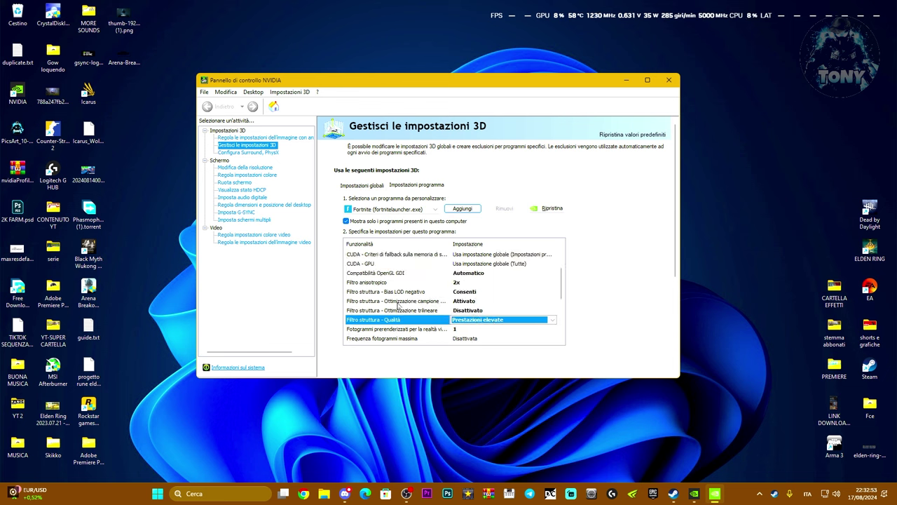
pyautogui.click(446, 302)
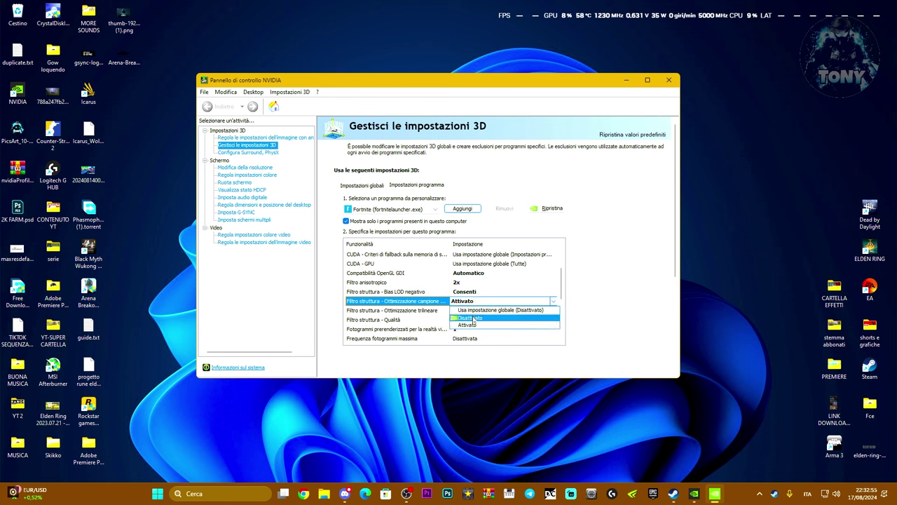
pyautogui.click(474, 319)
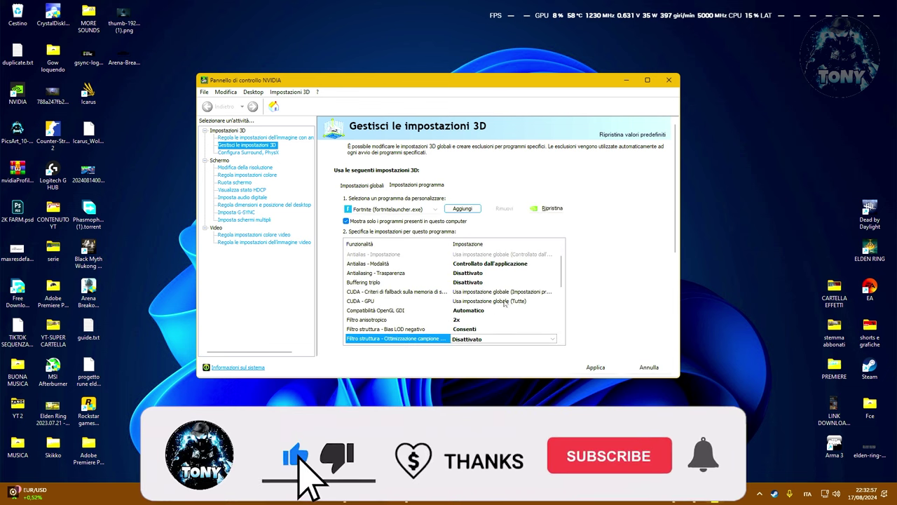
# Set Ridimensionamento immagine to Disattivato for Fortnite and confirm the choice
pyautogui.scroll(-1, 559, 265)
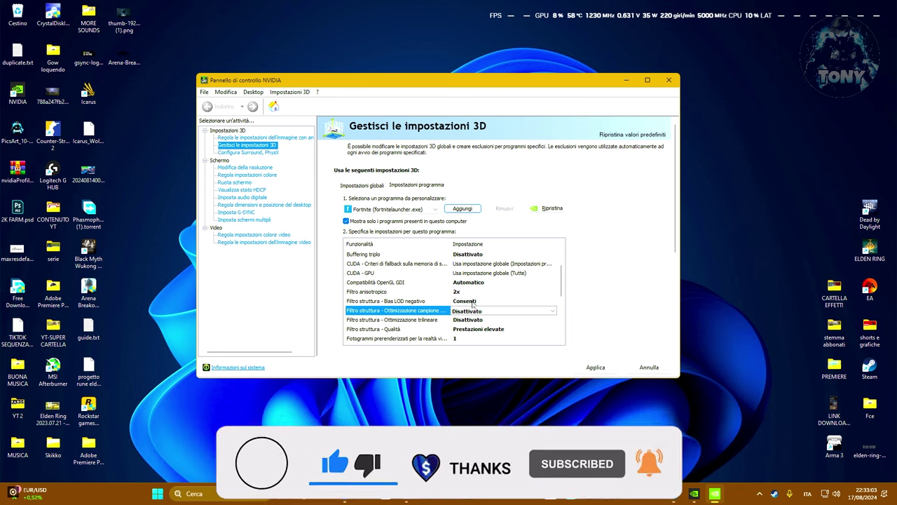
pyautogui.scroll(2, 449, 301)
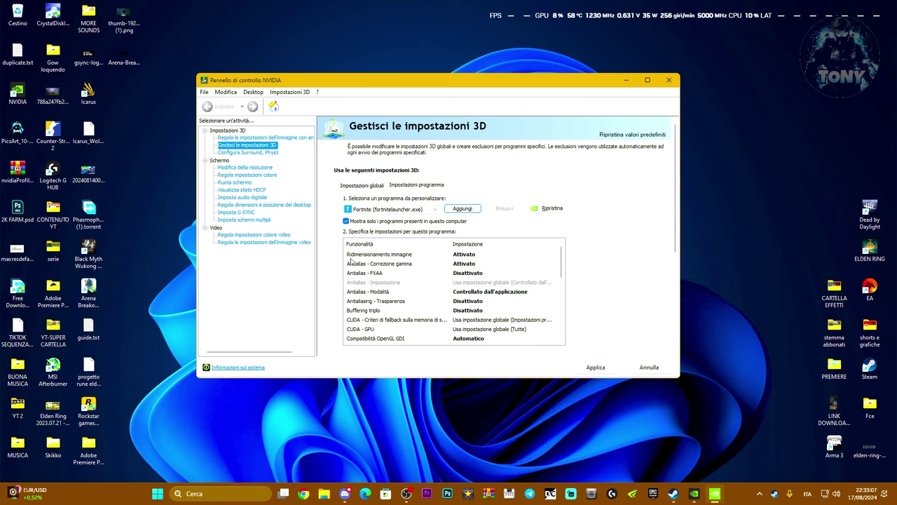
pyautogui.click(458, 255)
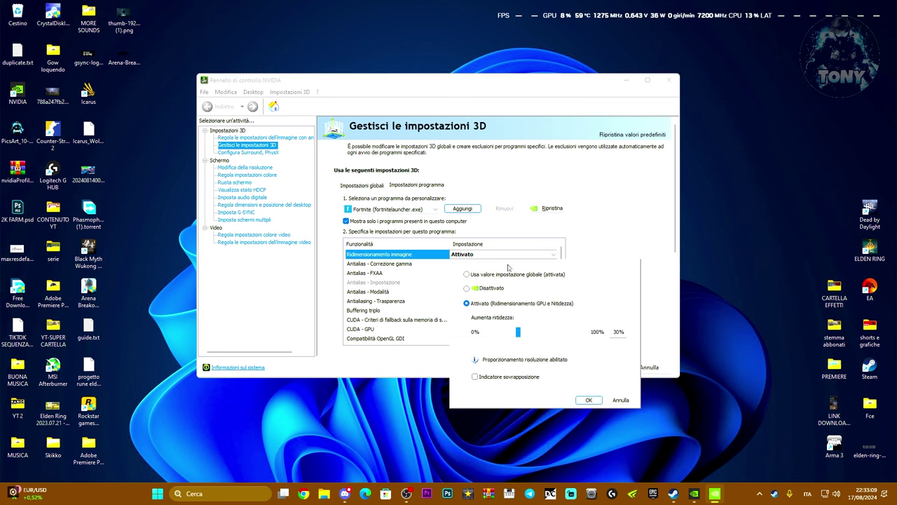
pyautogui.click(468, 288)
pyautogui.click(587, 400)
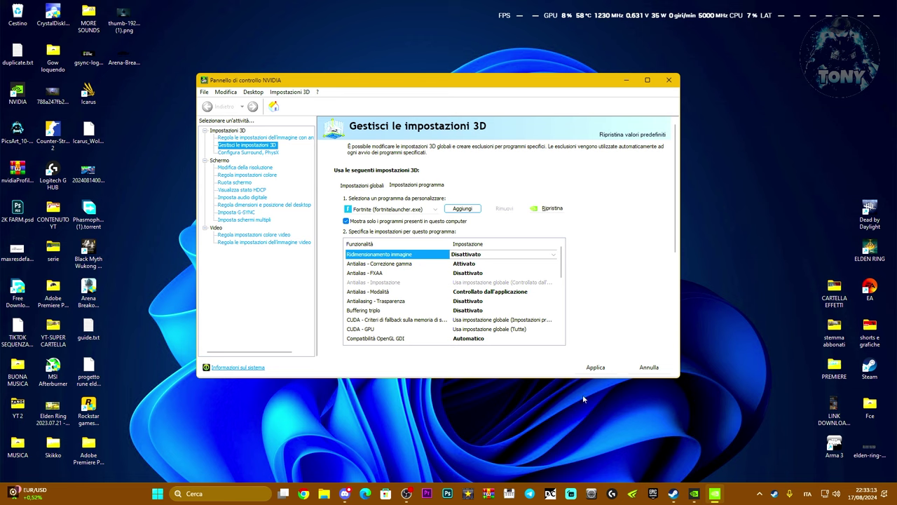
# Apply the changed Fortnite 3D settings and close NVIDIA Control Panel
pyautogui.scroll(-2, 474, 309)
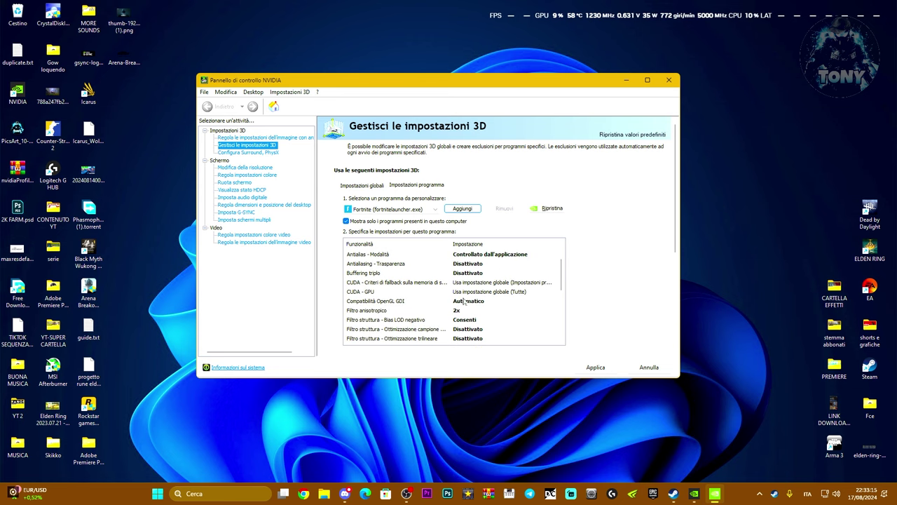
pyautogui.click(591, 366)
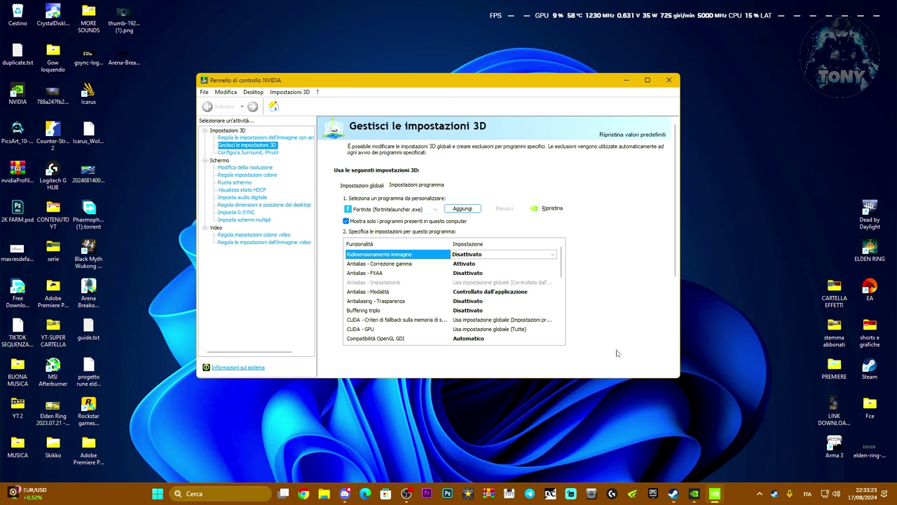
pyautogui.click(669, 79)
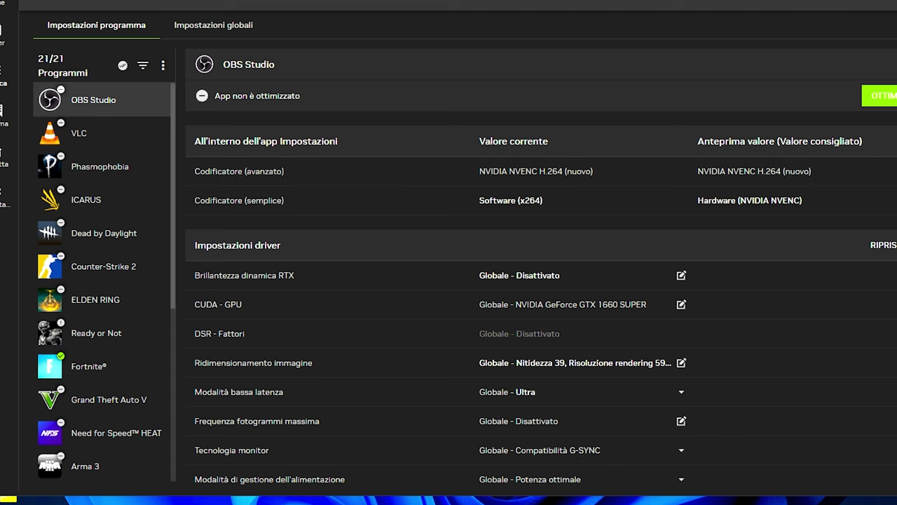
# In the NVIDIA App, select Fortnite in the program list and review its in-game graphics and driver settings
pyautogui.scroll(-2, 63, 203)
pyautogui.click(91, 288)
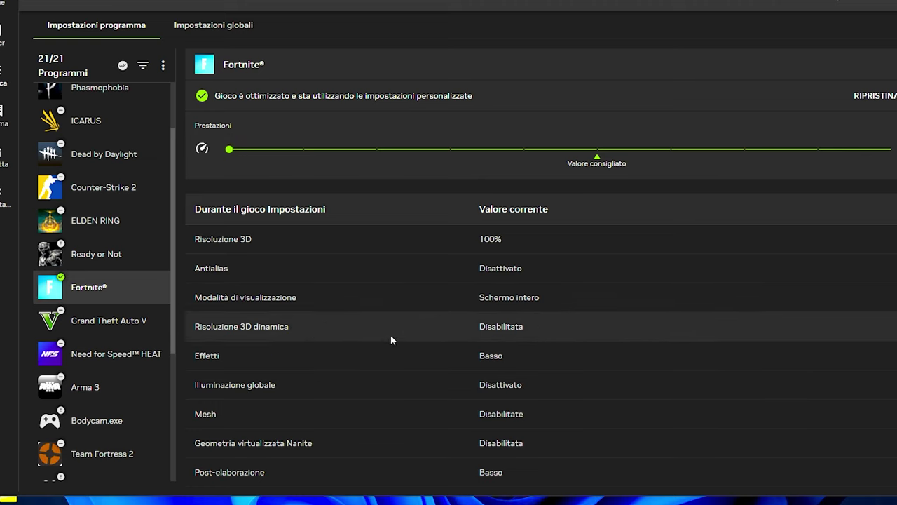
pyautogui.scroll(-5, 383, 280)
pyautogui.scroll(5, 383, 280)
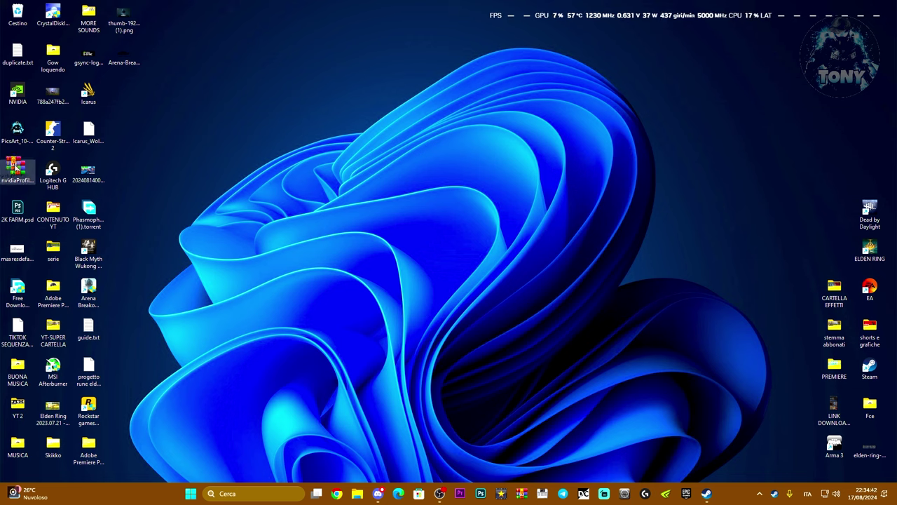
# Move nvidiaProfileInspector.zip to the middle of the desktop, and check the archive's contents in WinRAR before closing it
pyautogui.moveTo(17, 169); pyautogui.dragTo(377, 210)
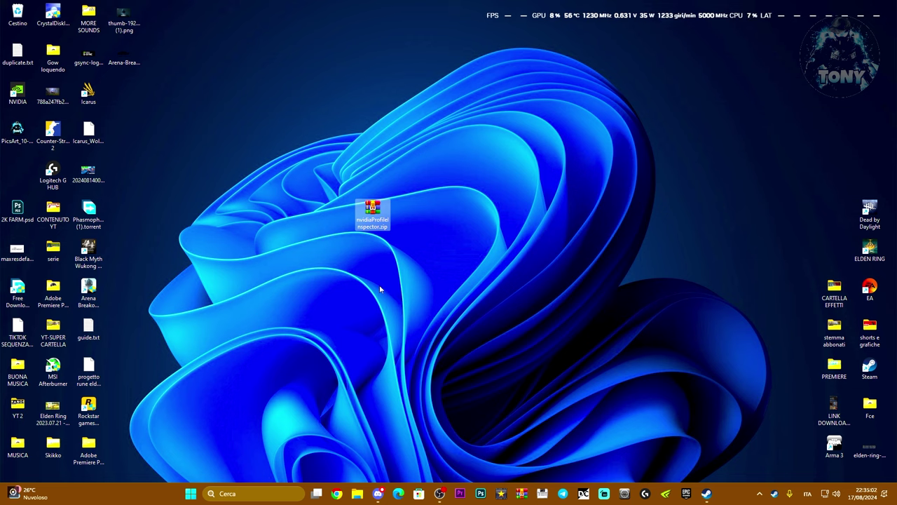
pyautogui.rightClick(373, 211)
pyautogui.click(373, 213)
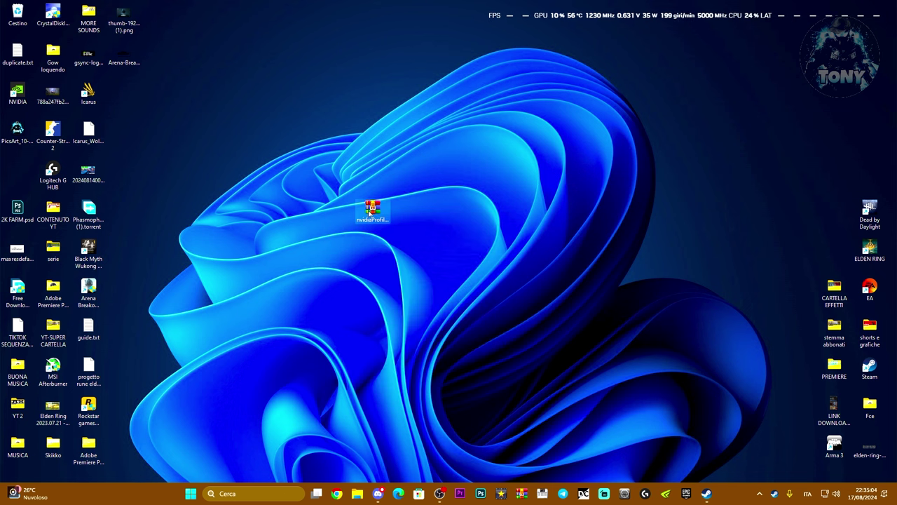
pyautogui.doubleClick(371, 213)
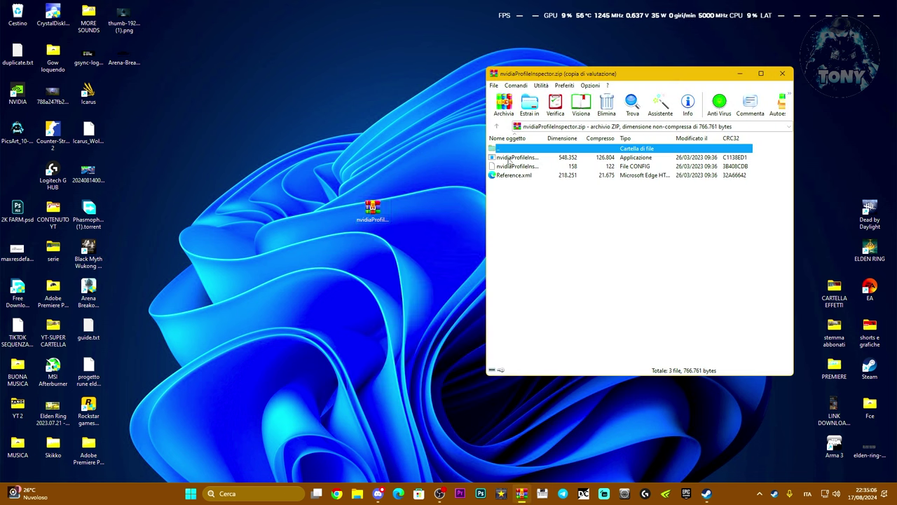
pyautogui.click(783, 72)
# Extract nvidiaProfileInspector.zip with WinRAR into its own nvidiaProfileInspector folder on the desktop and refresh the desktop
pyautogui.rightClick(372, 208)
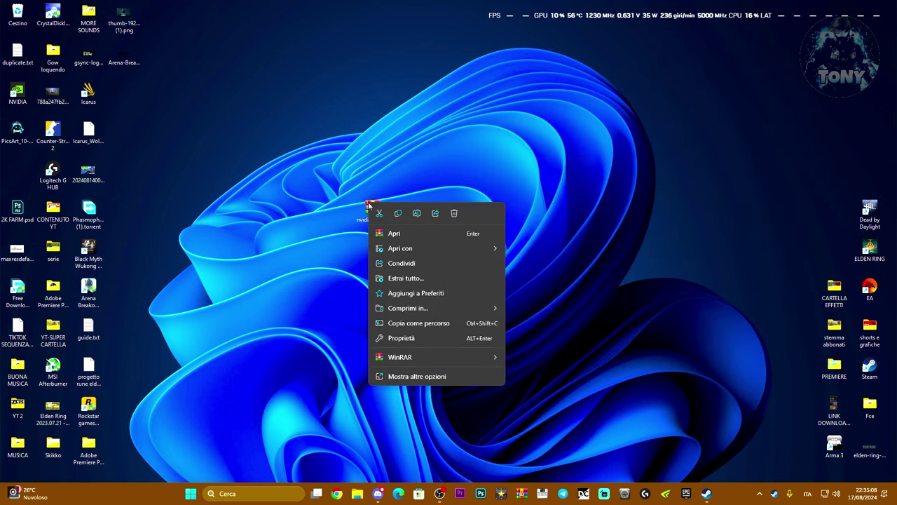
pyautogui.moveTo(446, 358)
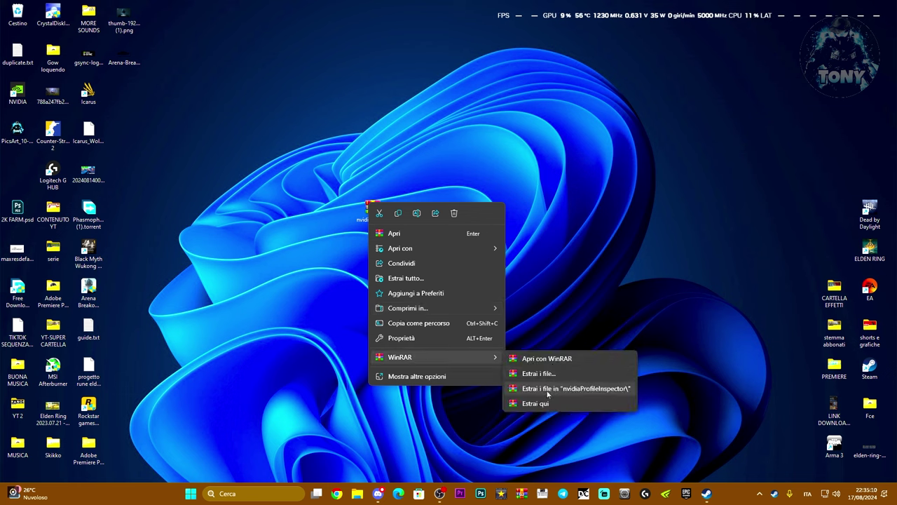
pyautogui.click(550, 390)
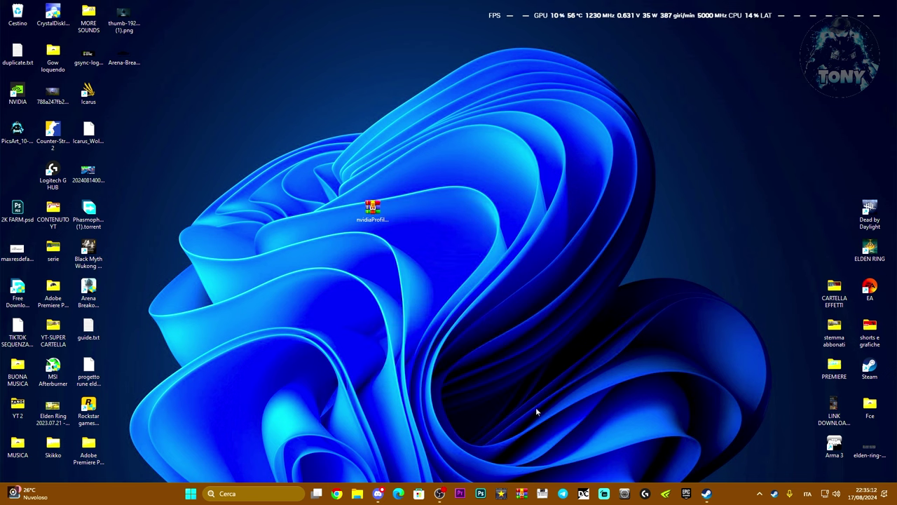
pyautogui.rightClick(327, 341)
pyautogui.click(360, 232)
# Open the extracted nvidiaProfileInspector folder and launch nvidiaProfileInspector.exe, allowing it to run
pyautogui.doubleClick(413, 211)
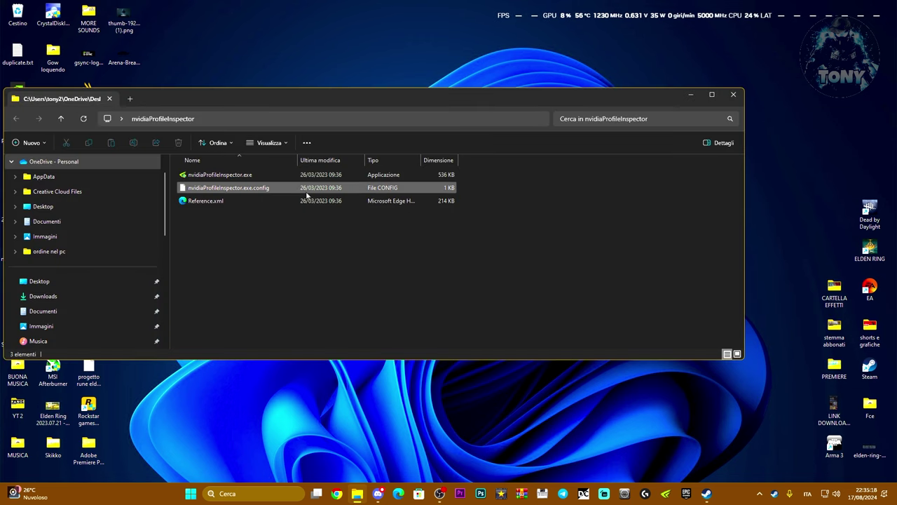
pyautogui.click(277, 177)
pyautogui.doubleClick(277, 176)
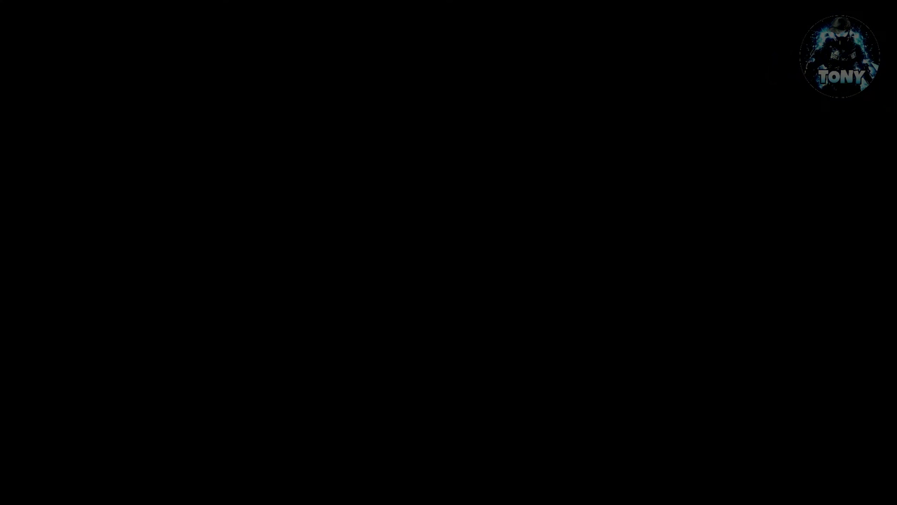
pyautogui.click(403, 331)
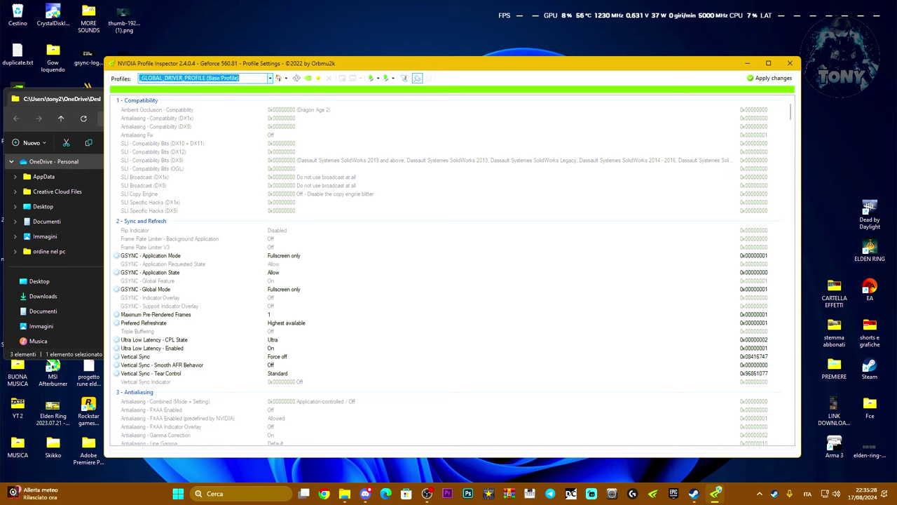
# Search the profiles for "fort" and load the Fortnite profile
pyautogui.write('fort')
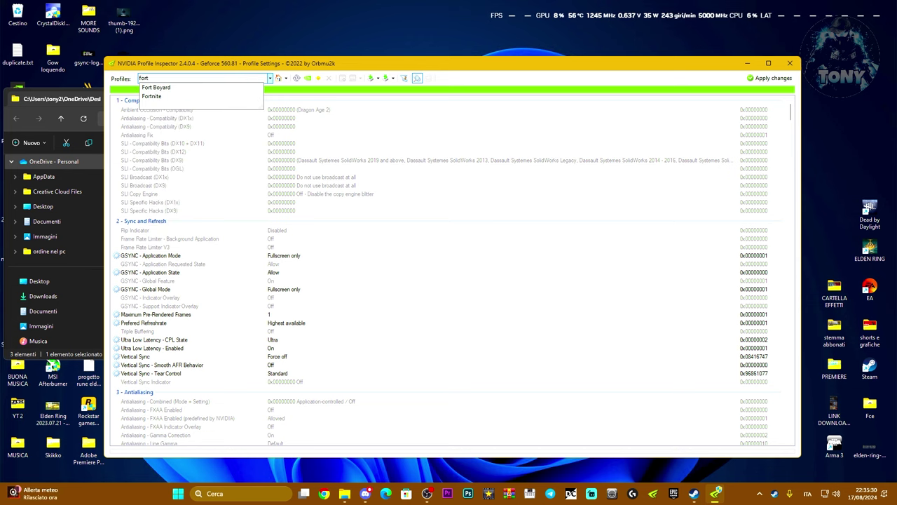
pyautogui.press('Down')
pyautogui.press('Down')
pyautogui.press('Return')
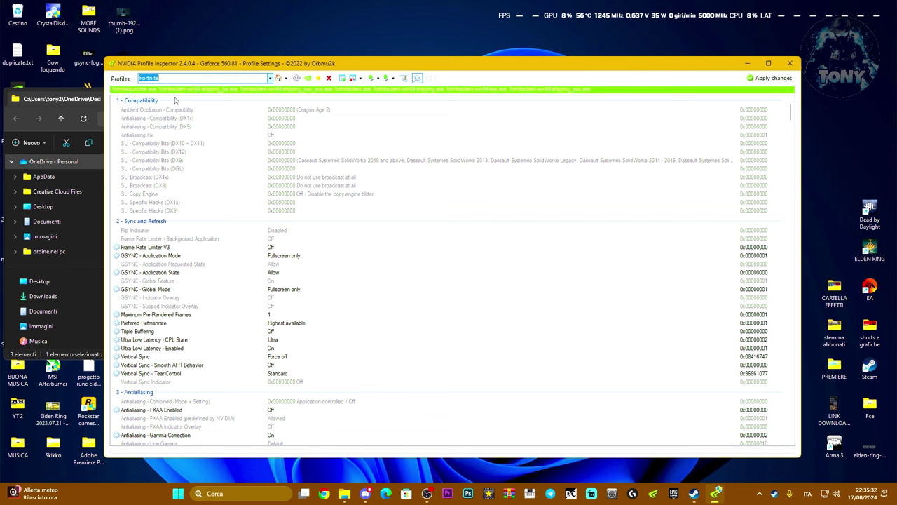
# Set Antialiasing - Transparency Supersampling to 0x00000020 AA_MODE_REPLAY_SAMPLES_FOUR in the Fortnite profile
pyautogui.scroll(-6, 285, 276)
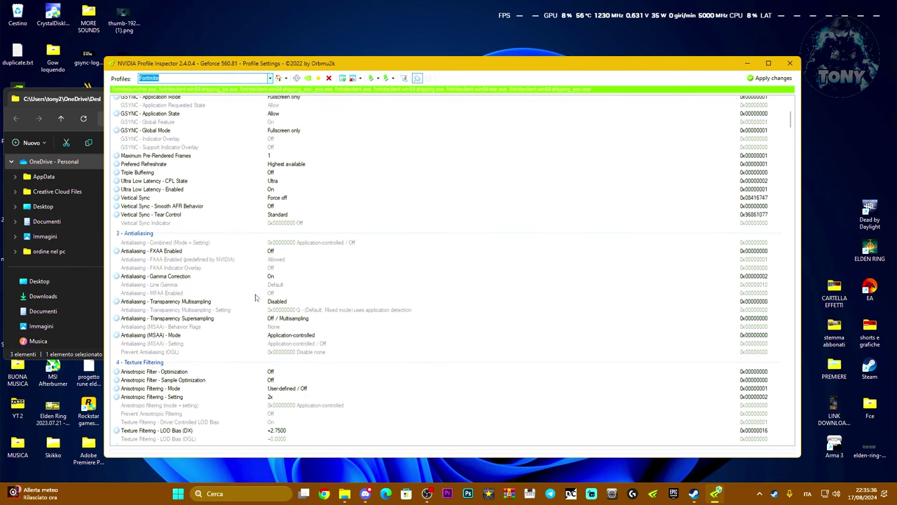
pyautogui.click(233, 302)
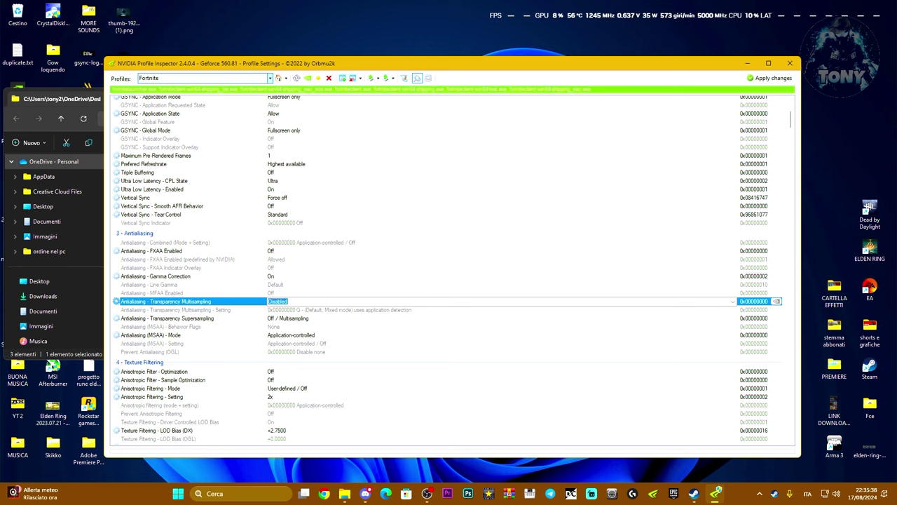
pyautogui.click(280, 310)
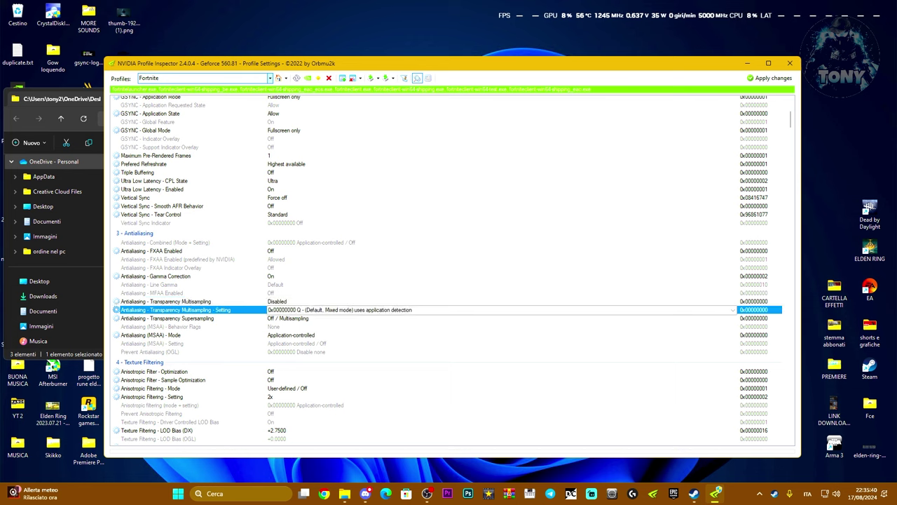
pyautogui.click(280, 318)
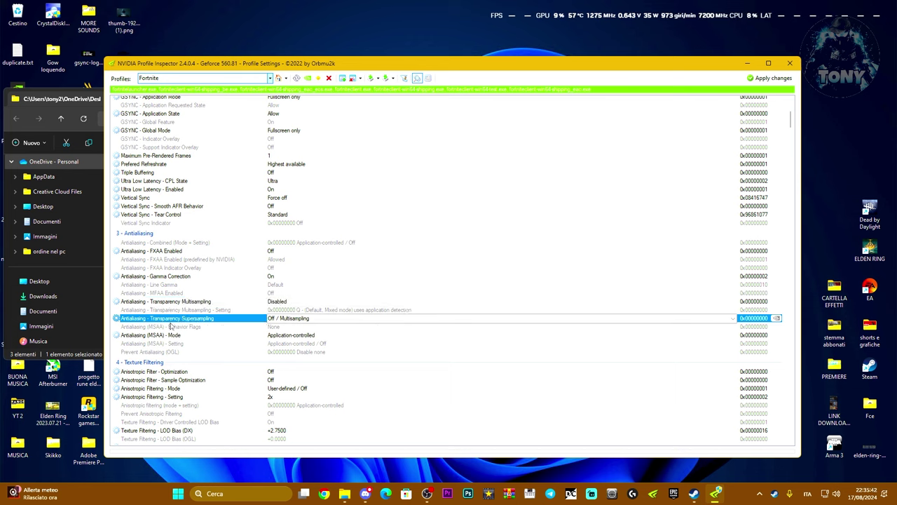
pyautogui.click(732, 317)
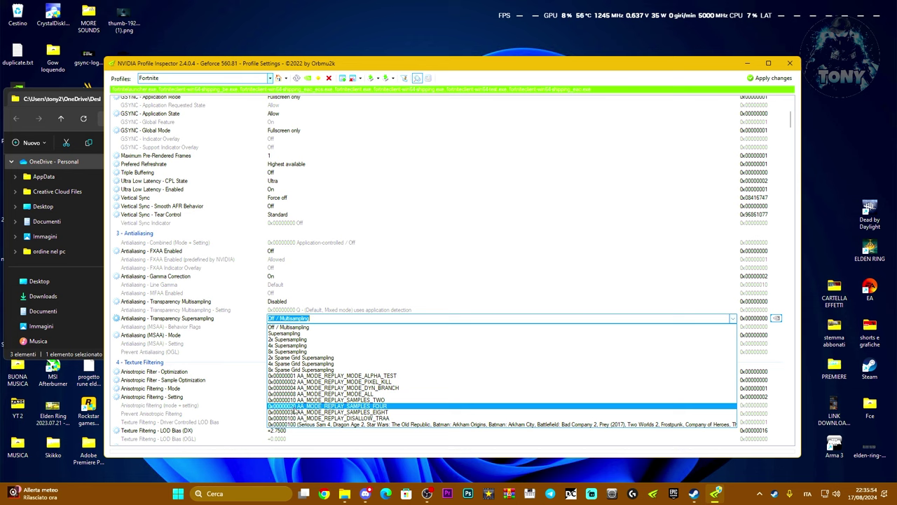
pyautogui.click(294, 406)
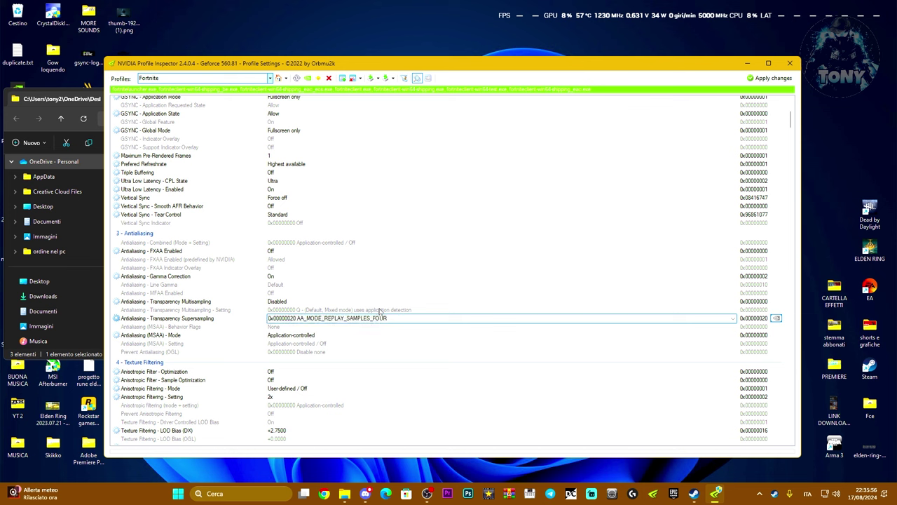
# Check the options of Antialiasing - Transparency Multisampling - Setting, and keep Antialiasing - Transparency Multisampling on Disabled
pyautogui.click(420, 310)
pyautogui.click(732, 309)
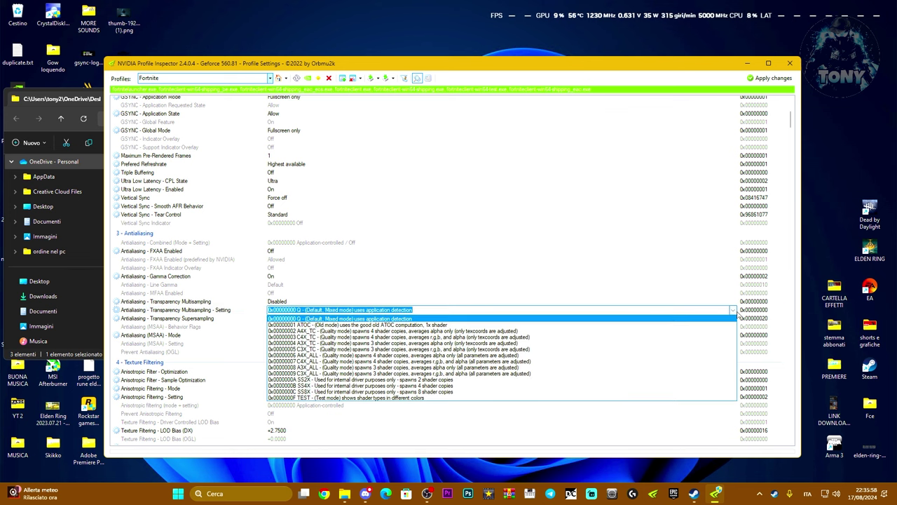
pyautogui.click(738, 314)
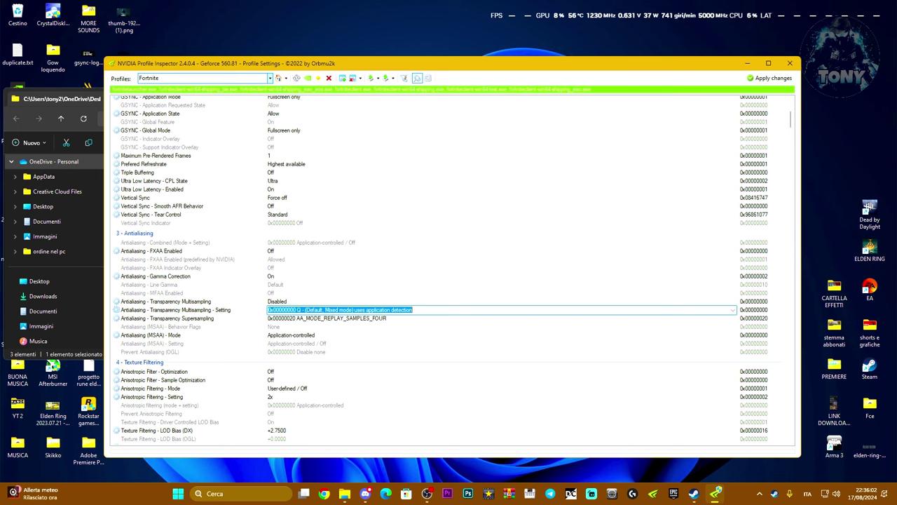
pyautogui.click(287, 302)
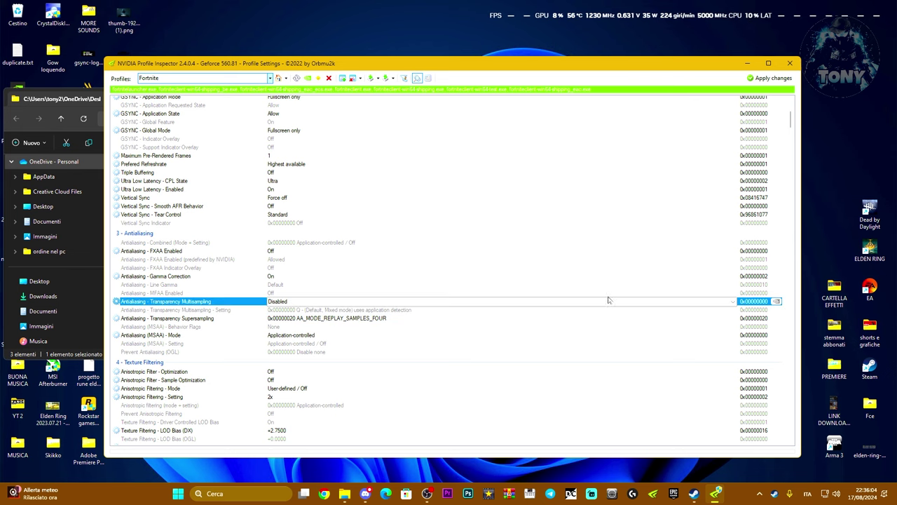
pyautogui.click(732, 302)
pyautogui.click(407, 310)
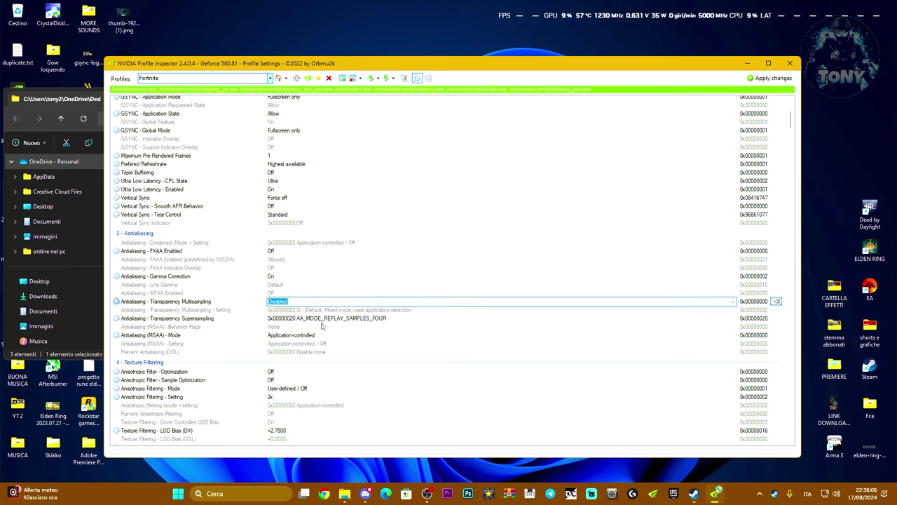
# Set Texture Filtering - LOD Bias (OGL) to +2.7500 and apply the changes to the Fortnite profile
pyautogui.scroll(-5, 319, 325)
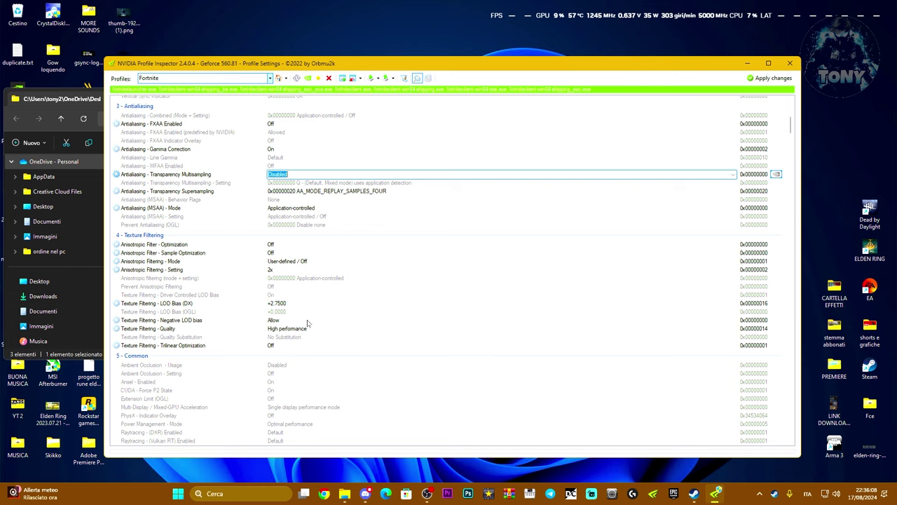
pyautogui.click(237, 306)
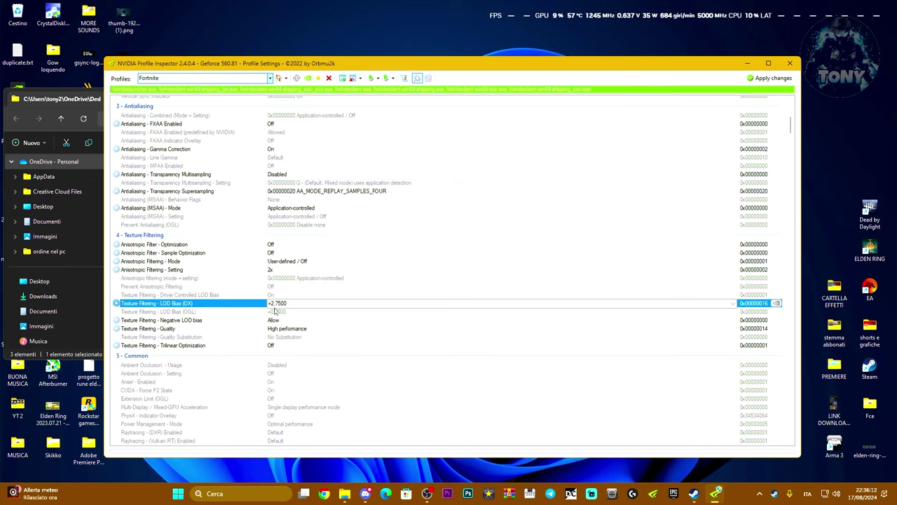
pyautogui.press('Down')
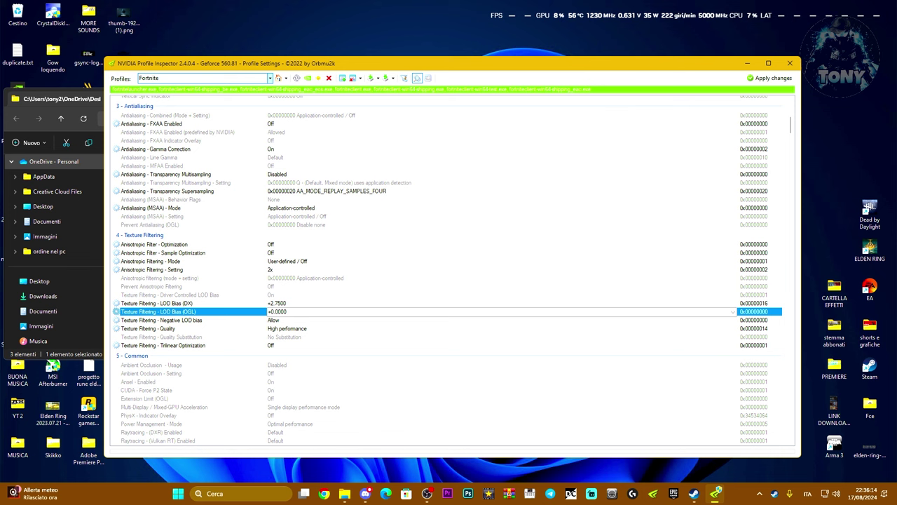
pyautogui.click(733, 311)
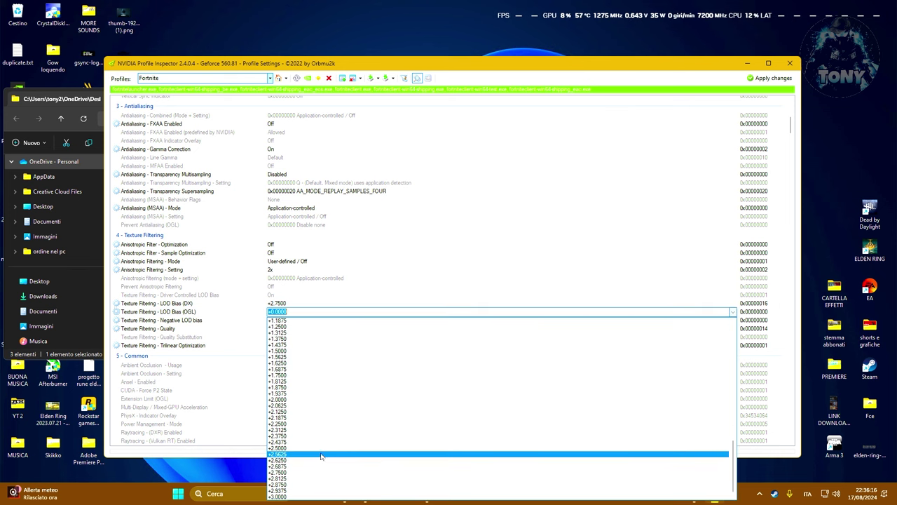
pyautogui.click(287, 475)
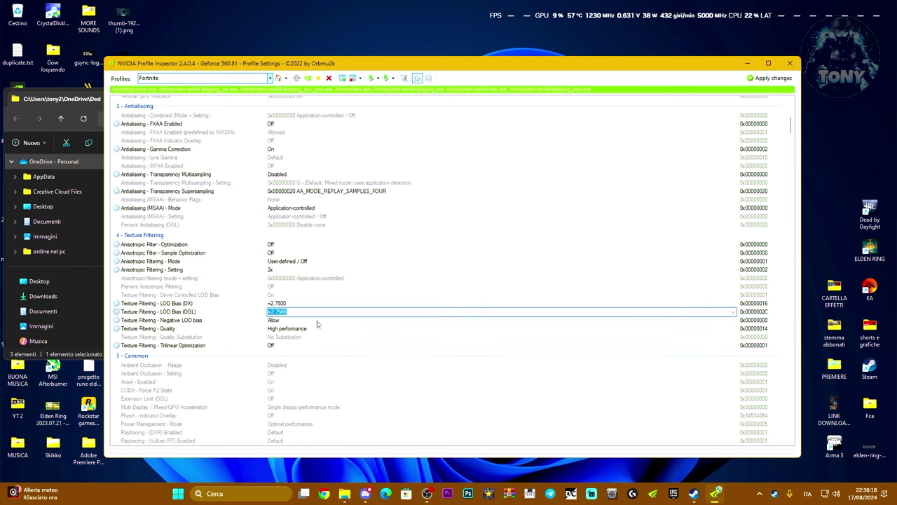
pyautogui.click(773, 79)
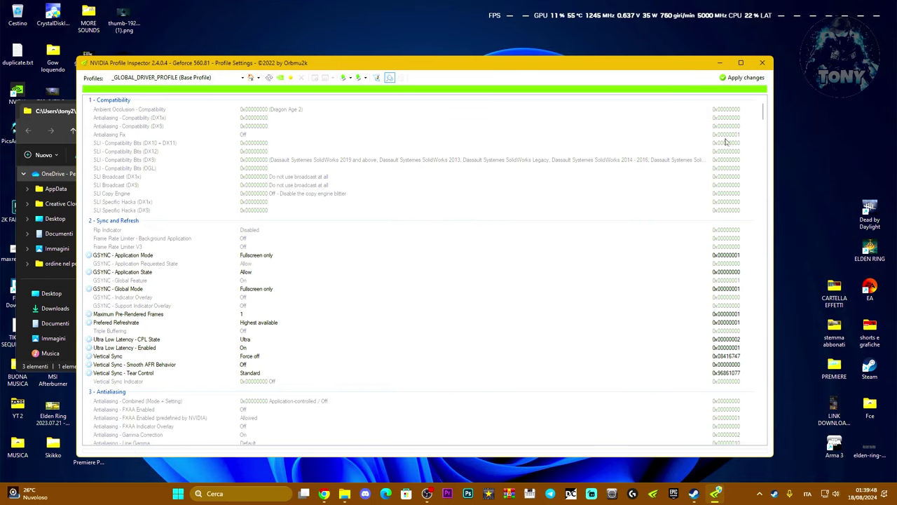
# Minimise NVIDIA Profile Inspector and close the nvidiaProfileInspector folder window
pyautogui.click(716, 66)
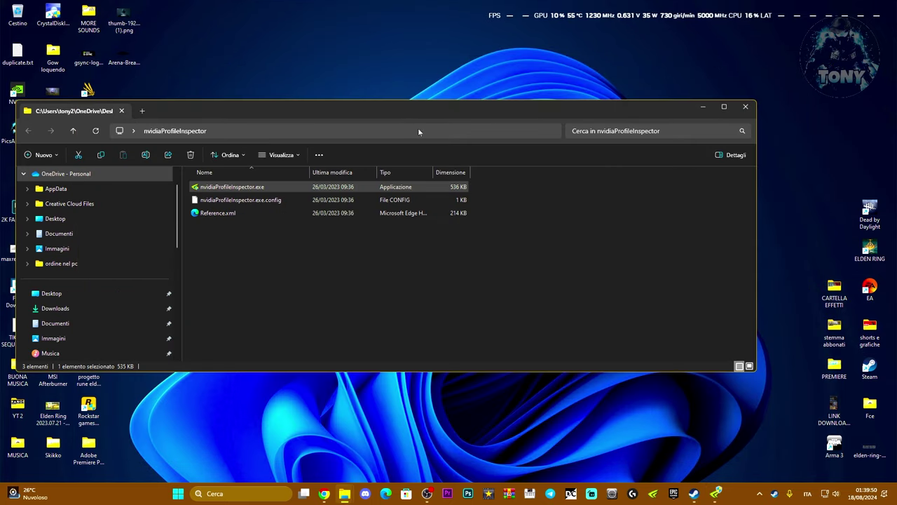
pyautogui.moveTo(421, 102); pyautogui.dragTo(421, 83)
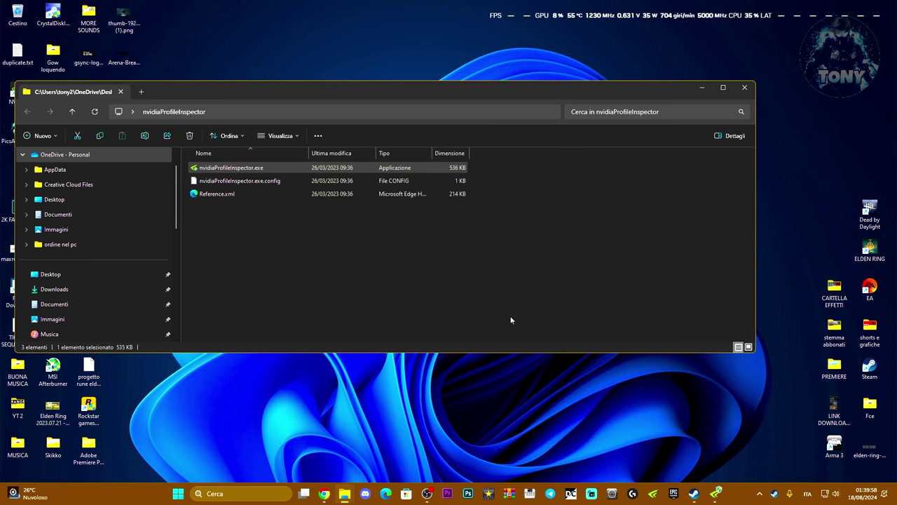
pyautogui.click(743, 89)
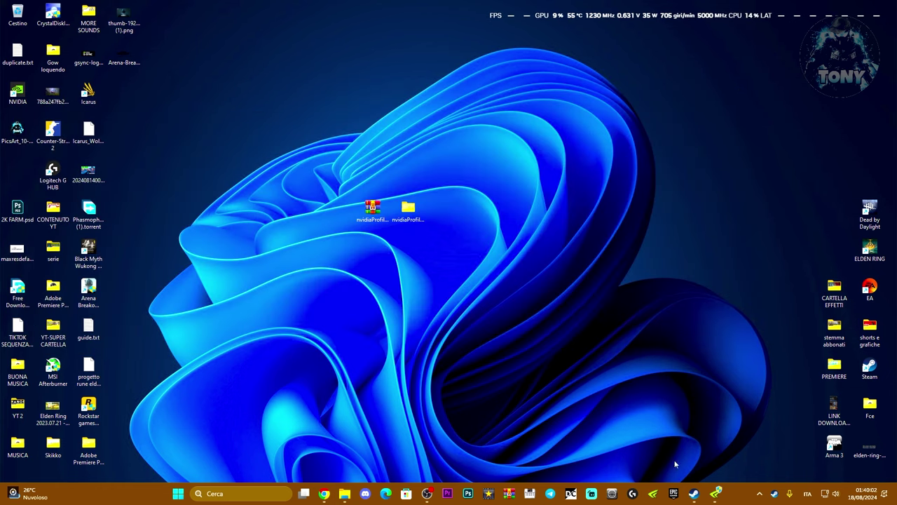